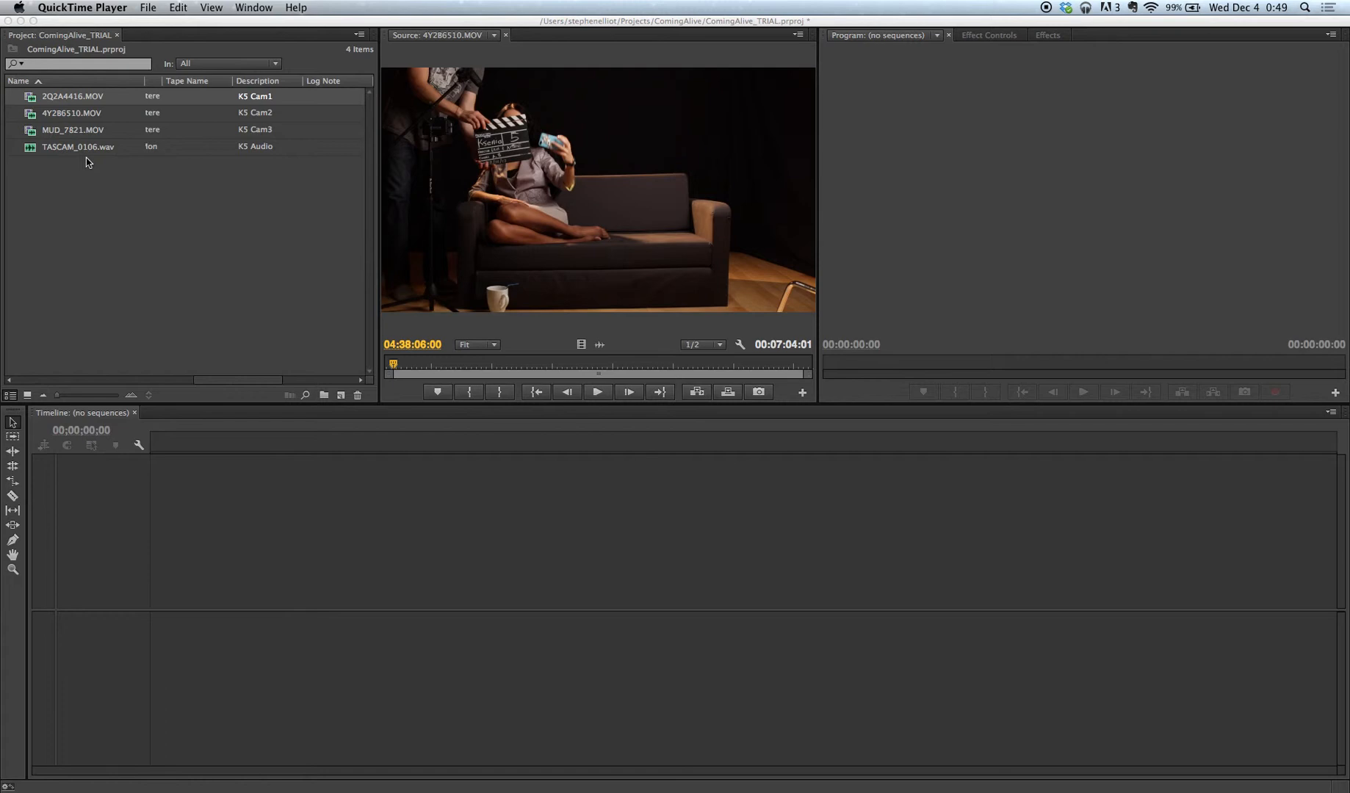
# Step: Open 2Q2A4416.MOV as source and mark its In point on the clapperboard's closing frame at 02:42:20:18
pyautogui.click(83, 100)
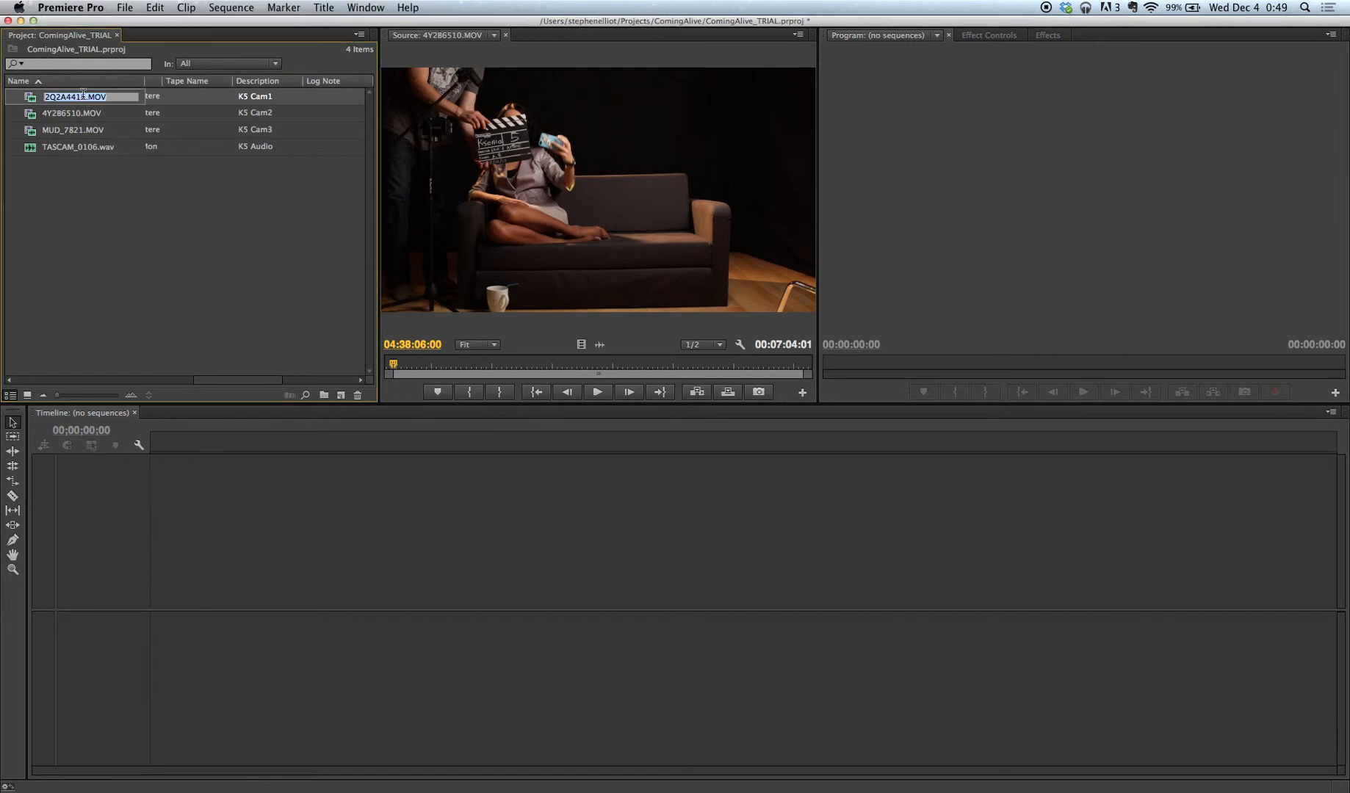
pyautogui.doubleClick(31, 104)
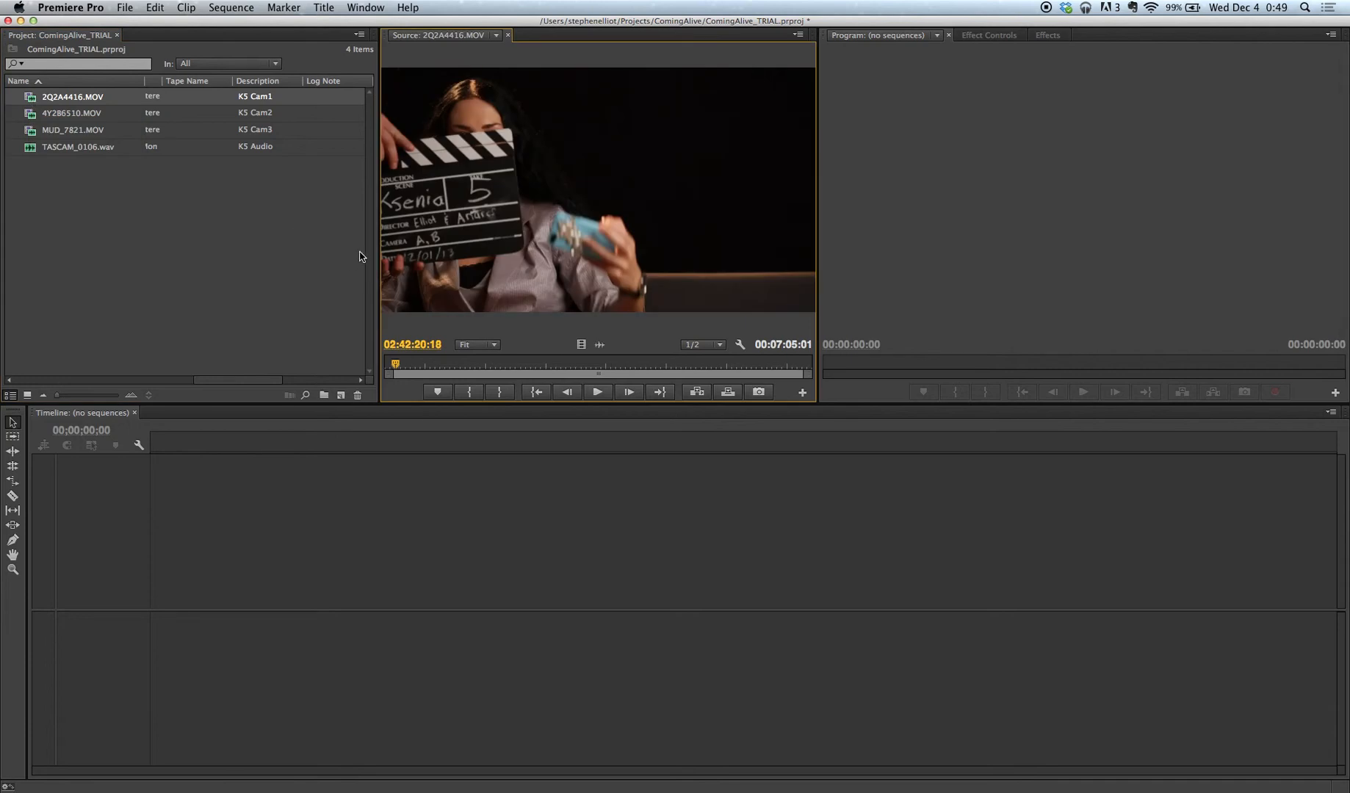
pyautogui.press('Left')
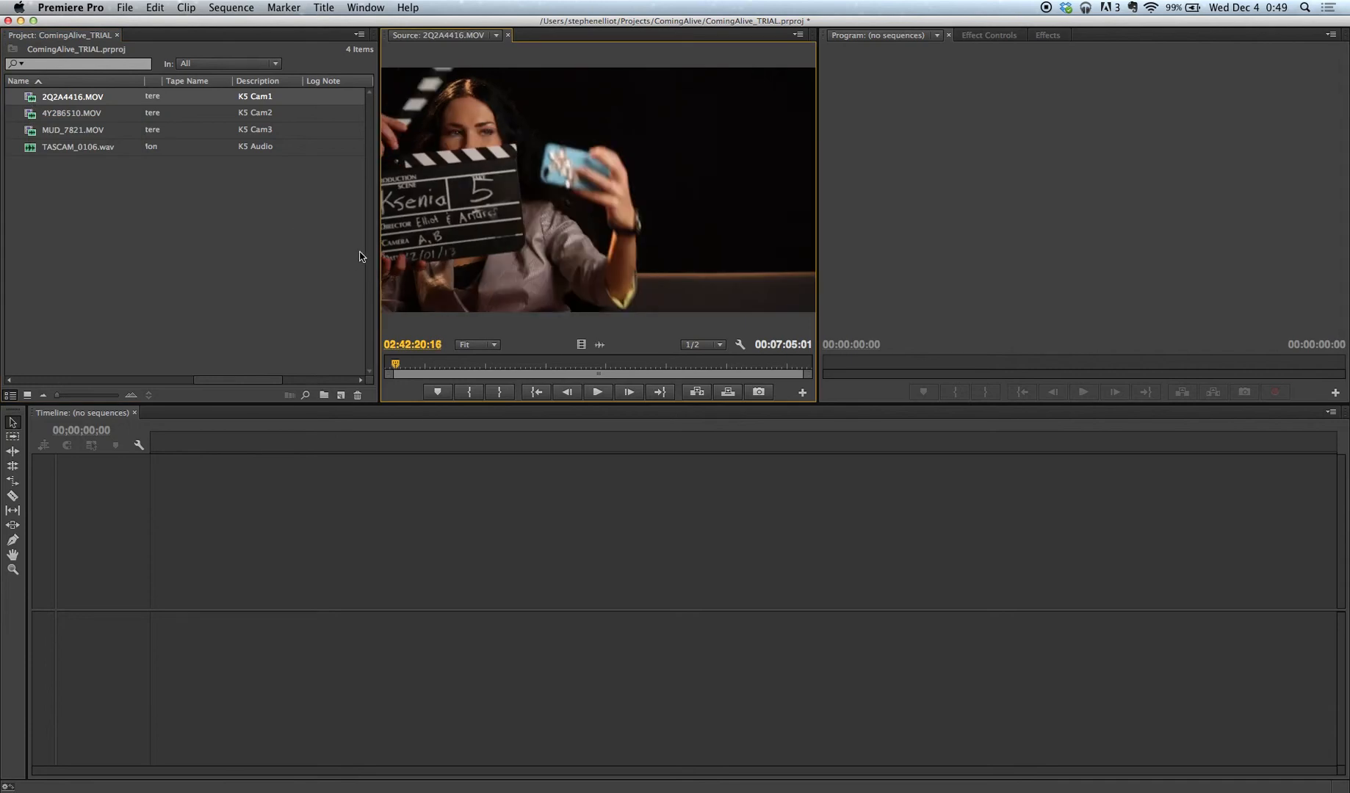
pyautogui.press('Right')
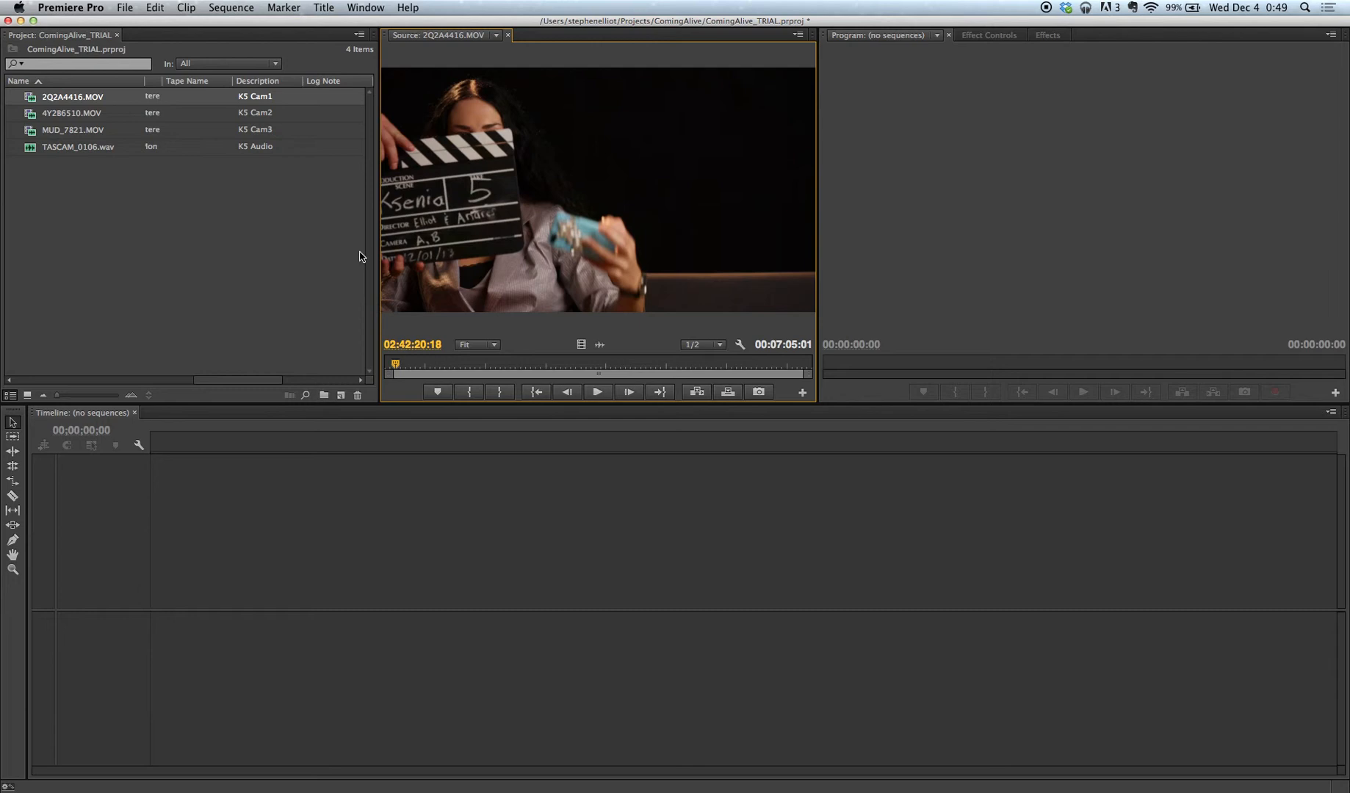
pyautogui.press('i')
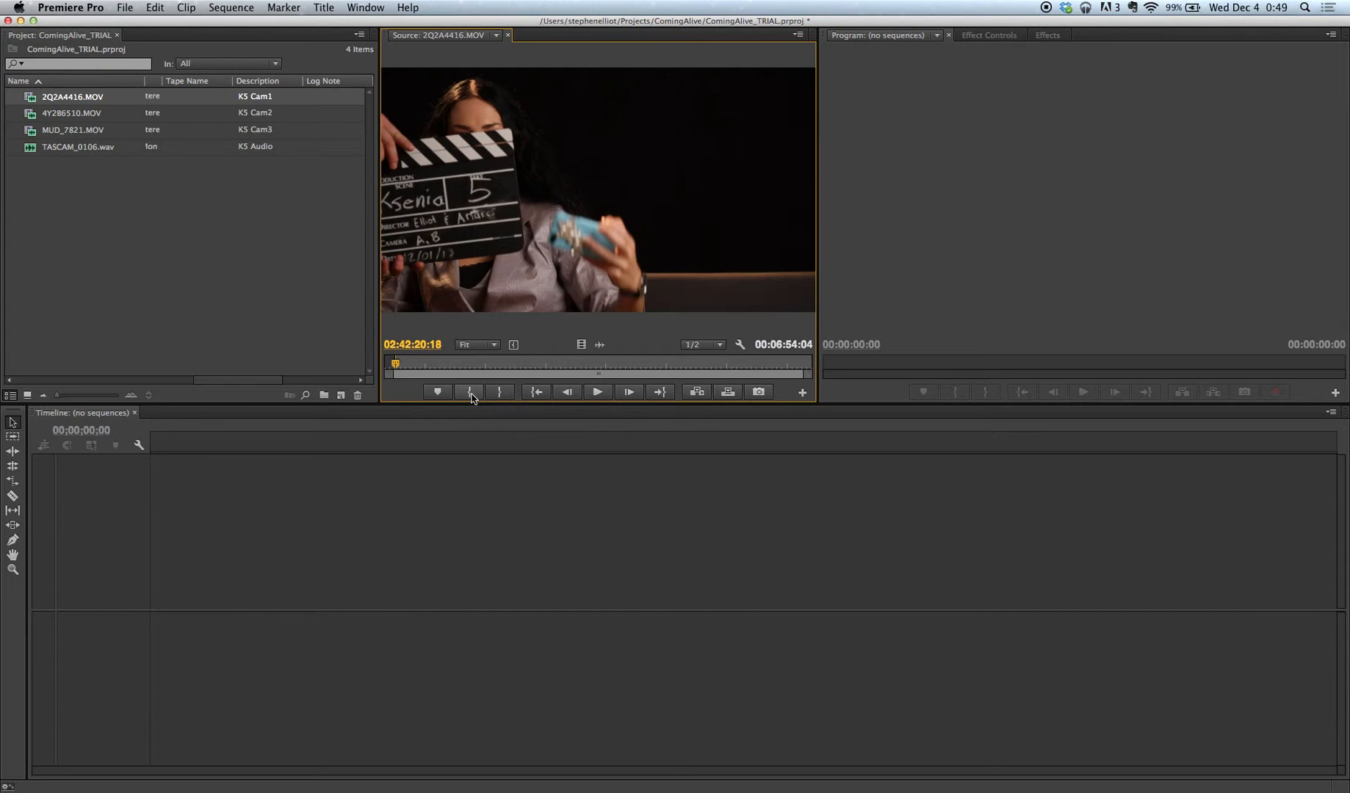
# Step: Open 4Y286510.MOV as source and mark its In point on the clap frame at 04:38:06:00
pyautogui.doubleClick(33, 115)
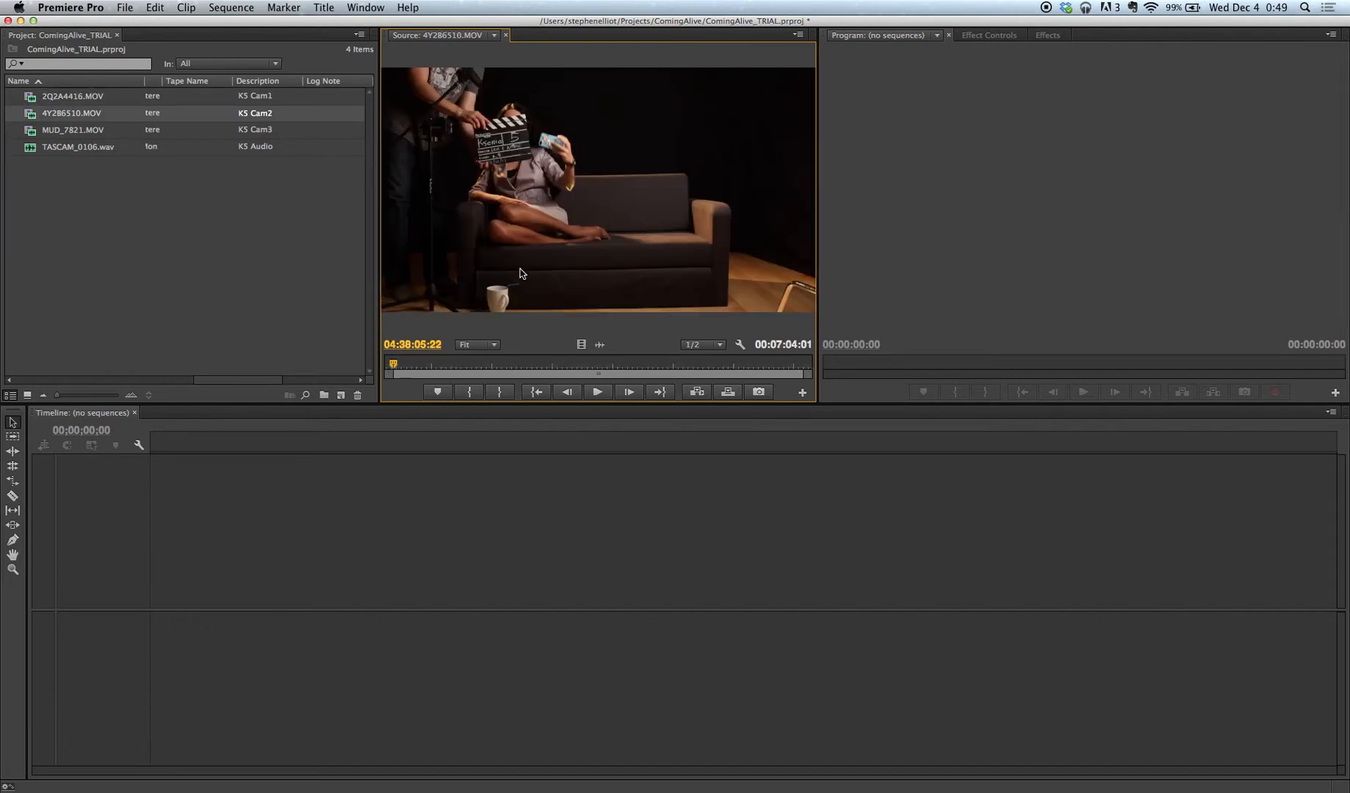
pyautogui.press('Left')
pyautogui.press('Left')
pyautogui.press('Left')
pyautogui.press('Right')
pyautogui.press('Right')
pyautogui.press('Right')
pyautogui.press('Right')
pyautogui.press('Right')
pyautogui.press('Right')
pyautogui.press('Right')
pyautogui.press('i')
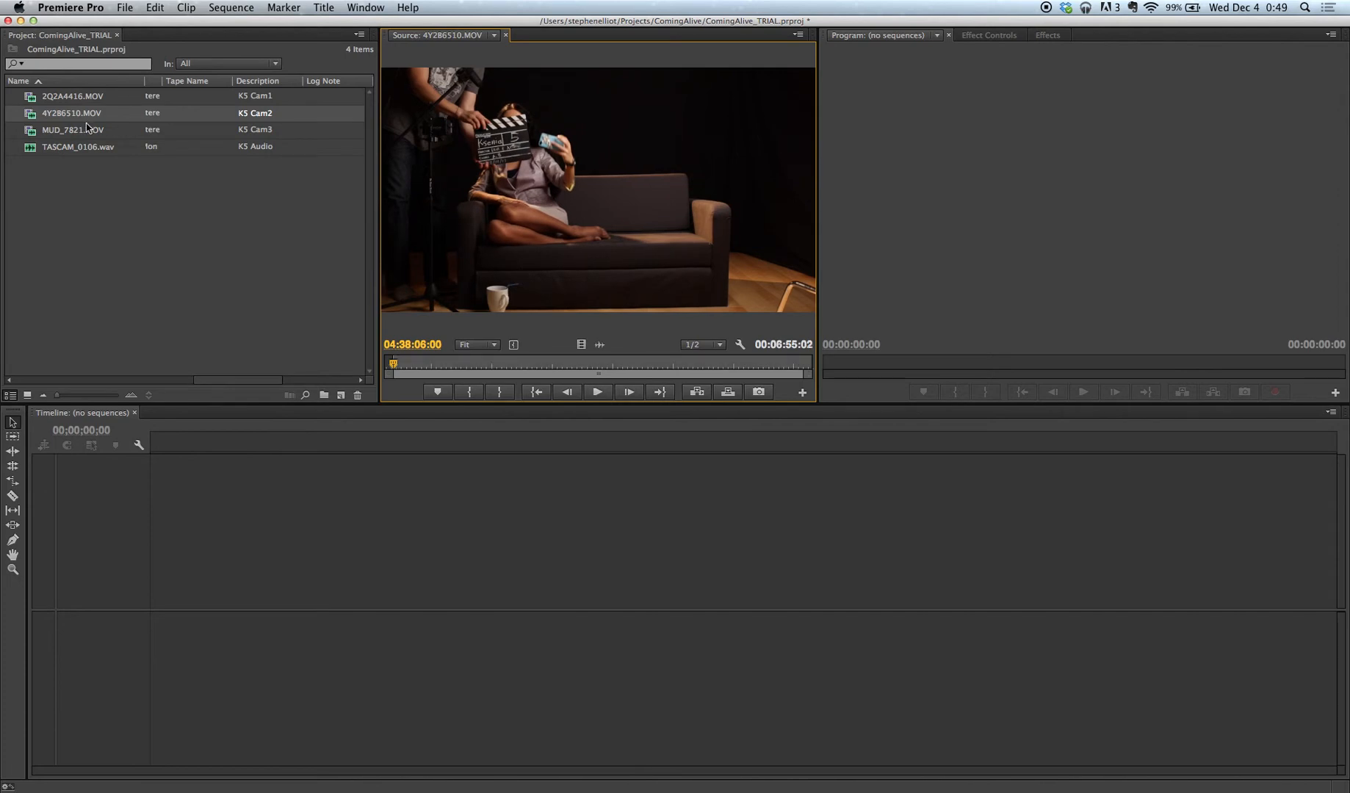
# Step: Open MUD_7821.MOV as source and mark its In point on the clap frame at 00:00:19:08
pyautogui.click(31, 135)
pyautogui.doubleClick(31, 135)
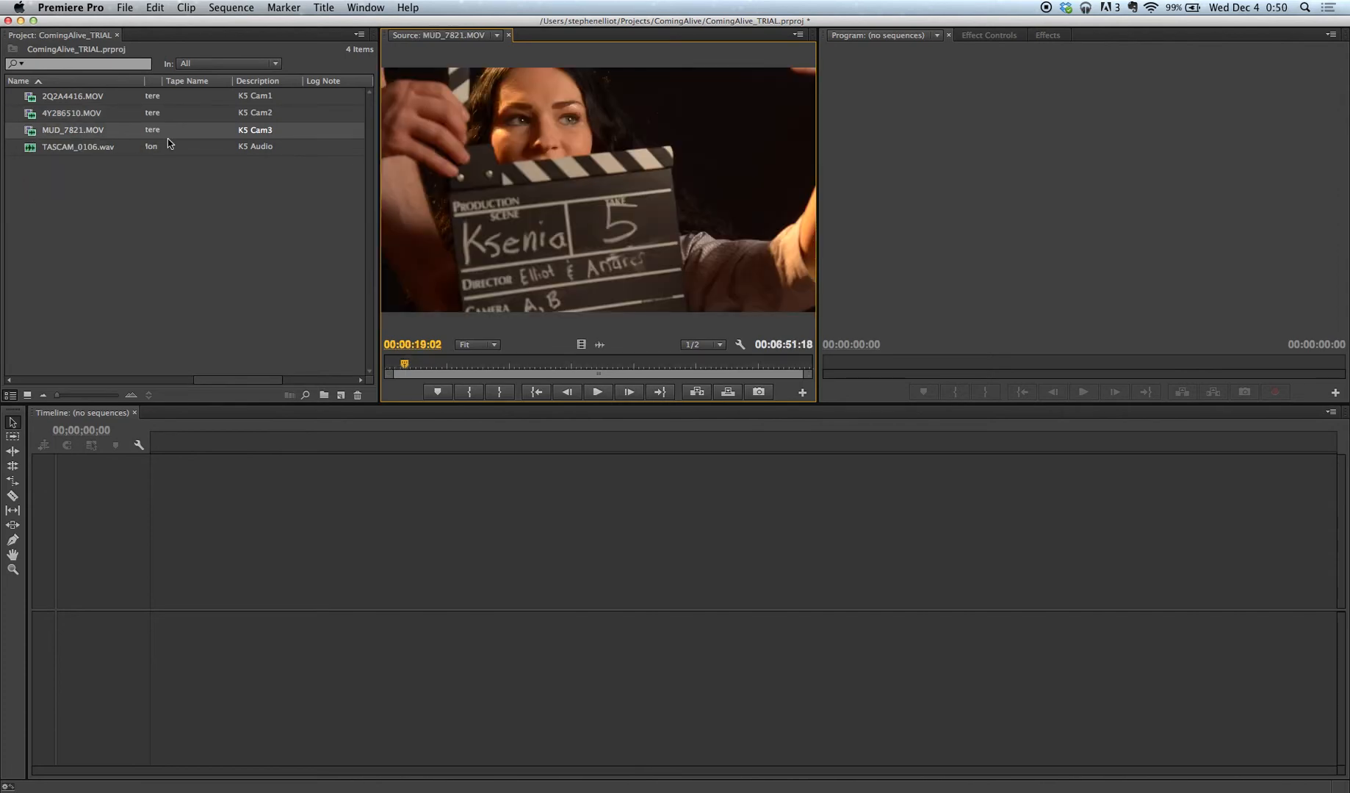
pyautogui.press('Right')
pyautogui.press('Right')
pyautogui.press('Right')
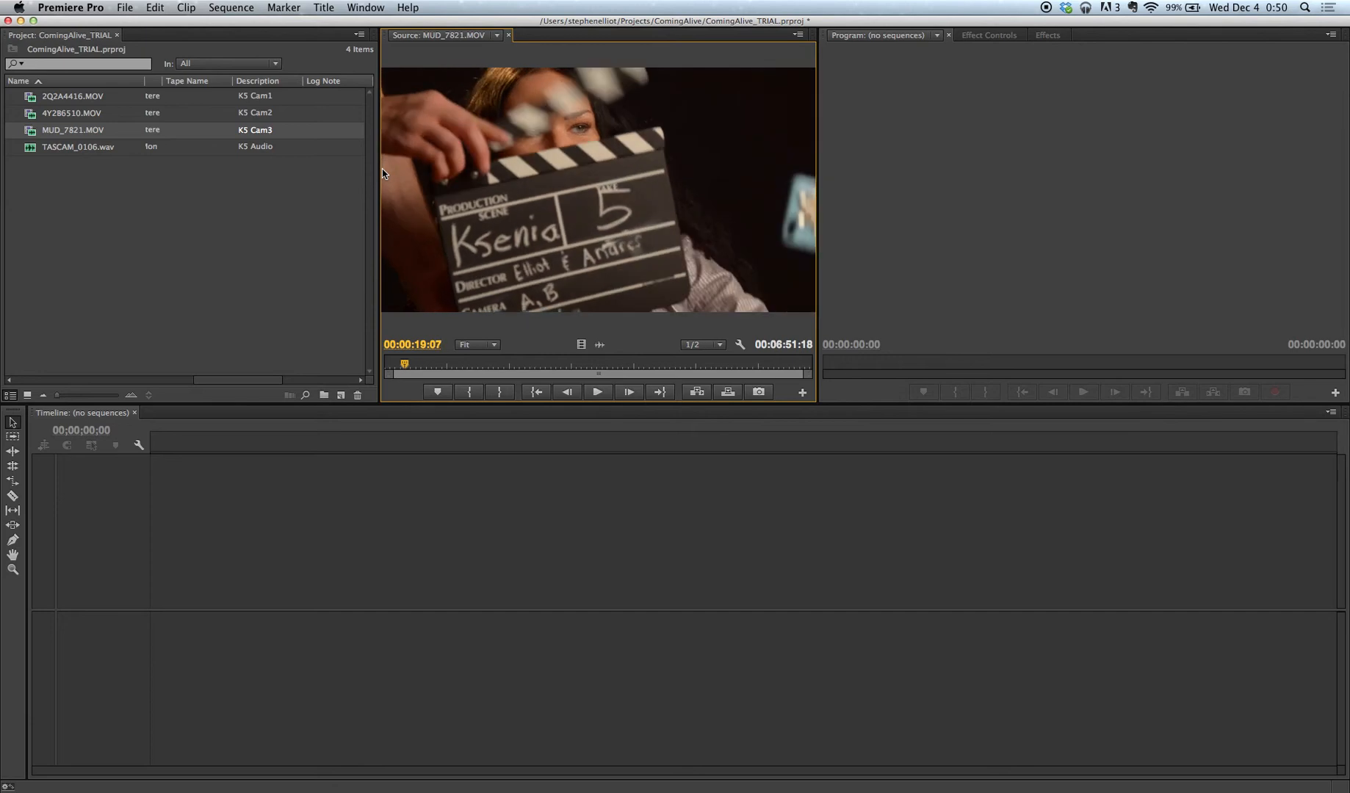
pyautogui.press('Right')
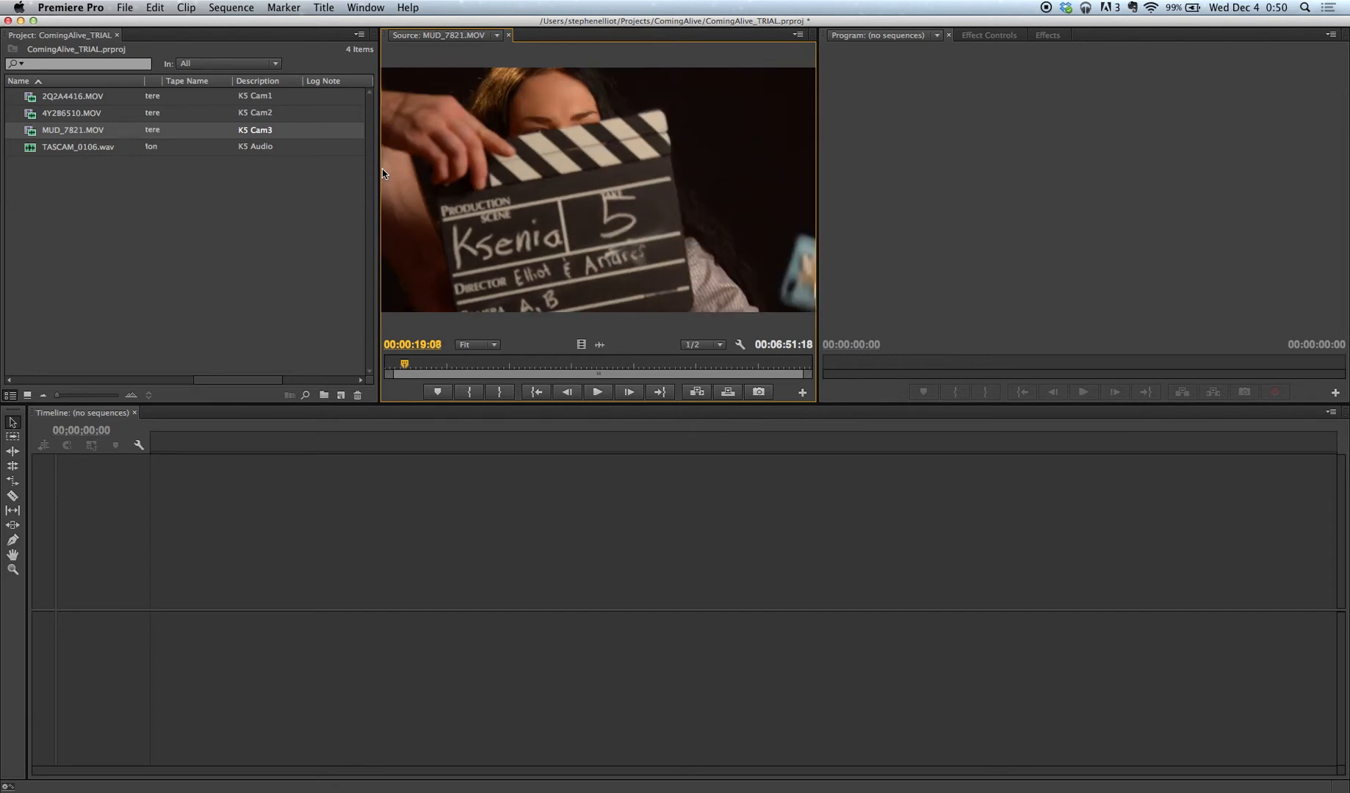
pyautogui.press('i')
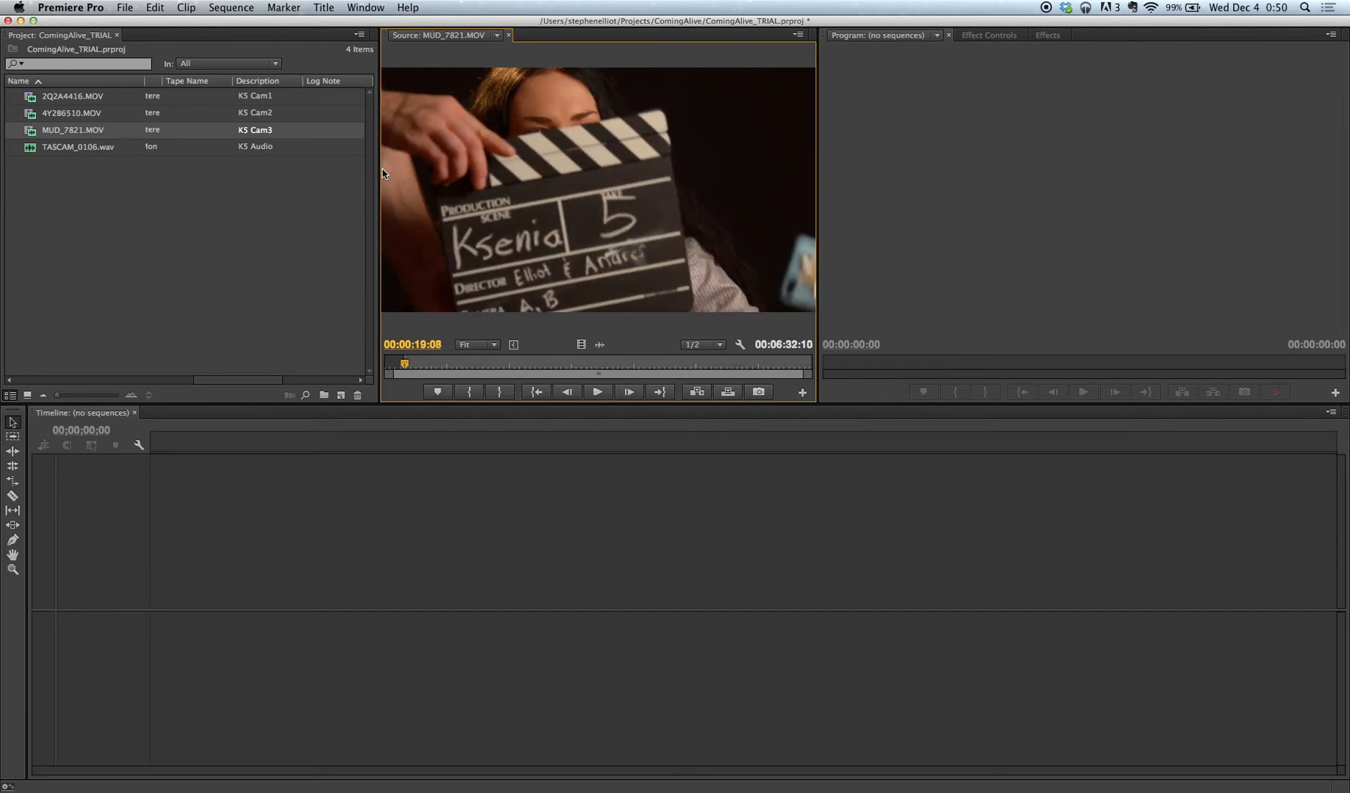
# Step: Open TASCAM_0106.wav as source and mark its In point at the clap spike in the waveform, at 00;00;13;23
pyautogui.doubleClick(42, 148)
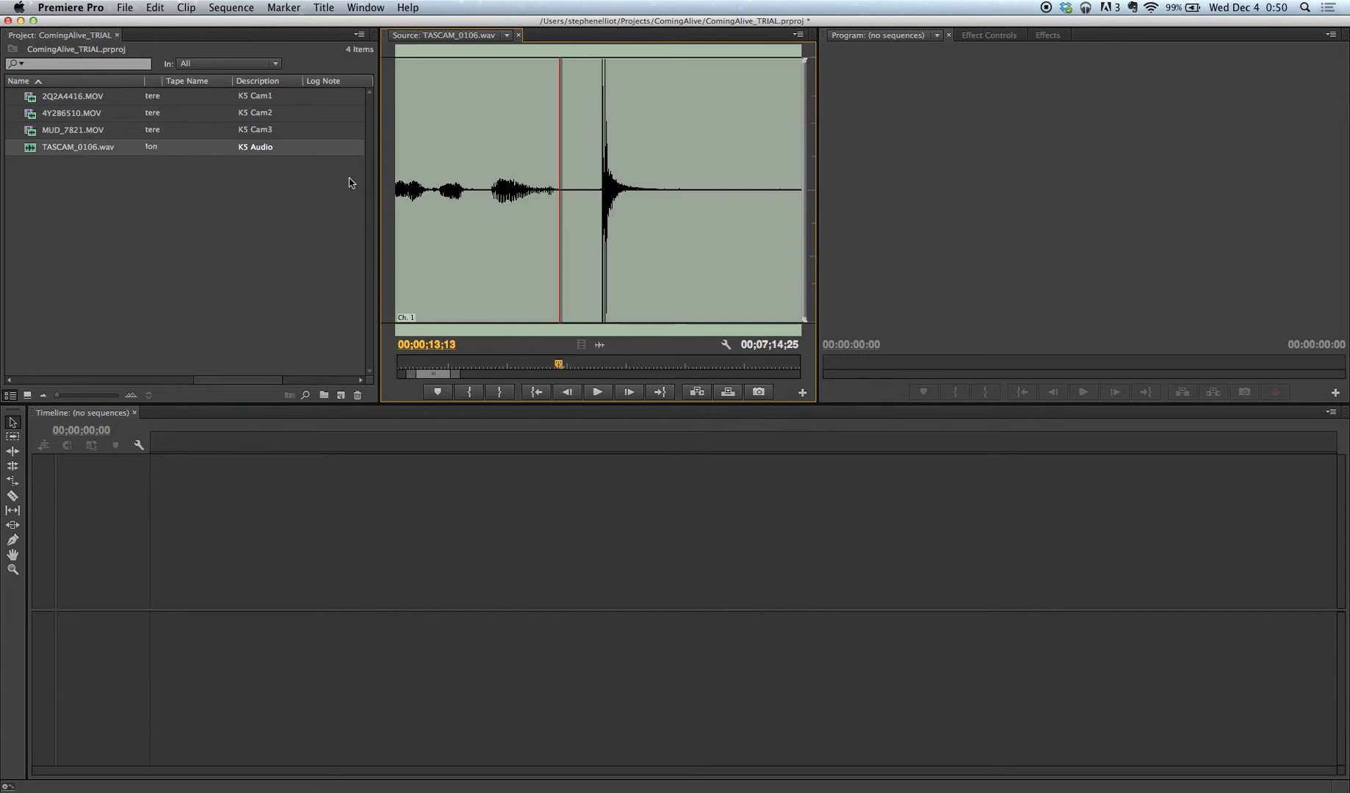
pyautogui.press('-')
pyautogui.press('-')
pyautogui.press('-')
pyautogui.press('-')
pyautogui.press('-')
pyautogui.press('-')
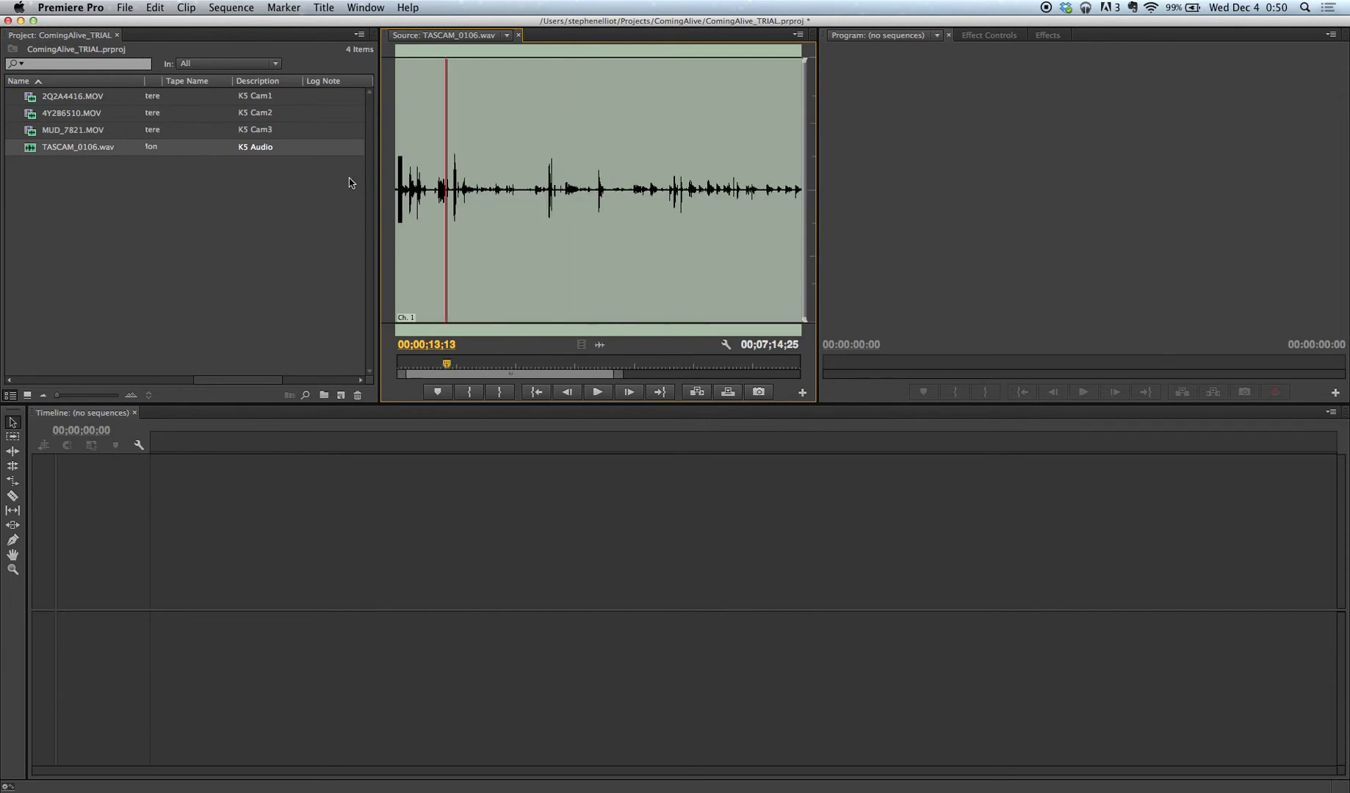
pyautogui.press('=')
pyautogui.press('=')
pyautogui.press('=')
pyautogui.press('=')
pyautogui.press('=')
pyautogui.press('=')
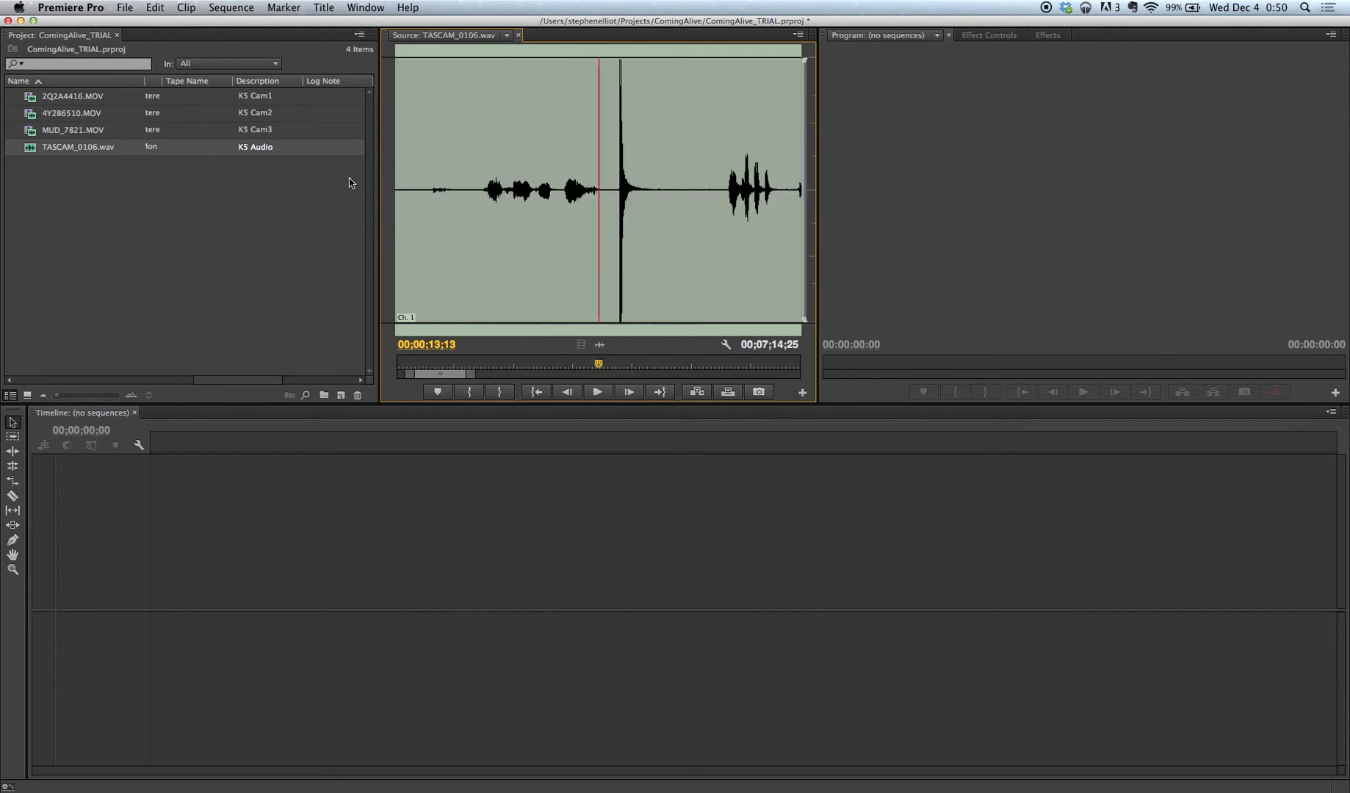
pyautogui.press('=')
pyautogui.press('=')
pyautogui.press('Right')
pyautogui.press('Right')
pyautogui.press('Right')
pyautogui.press('Right')
pyautogui.press('Right')
pyautogui.press('Right')
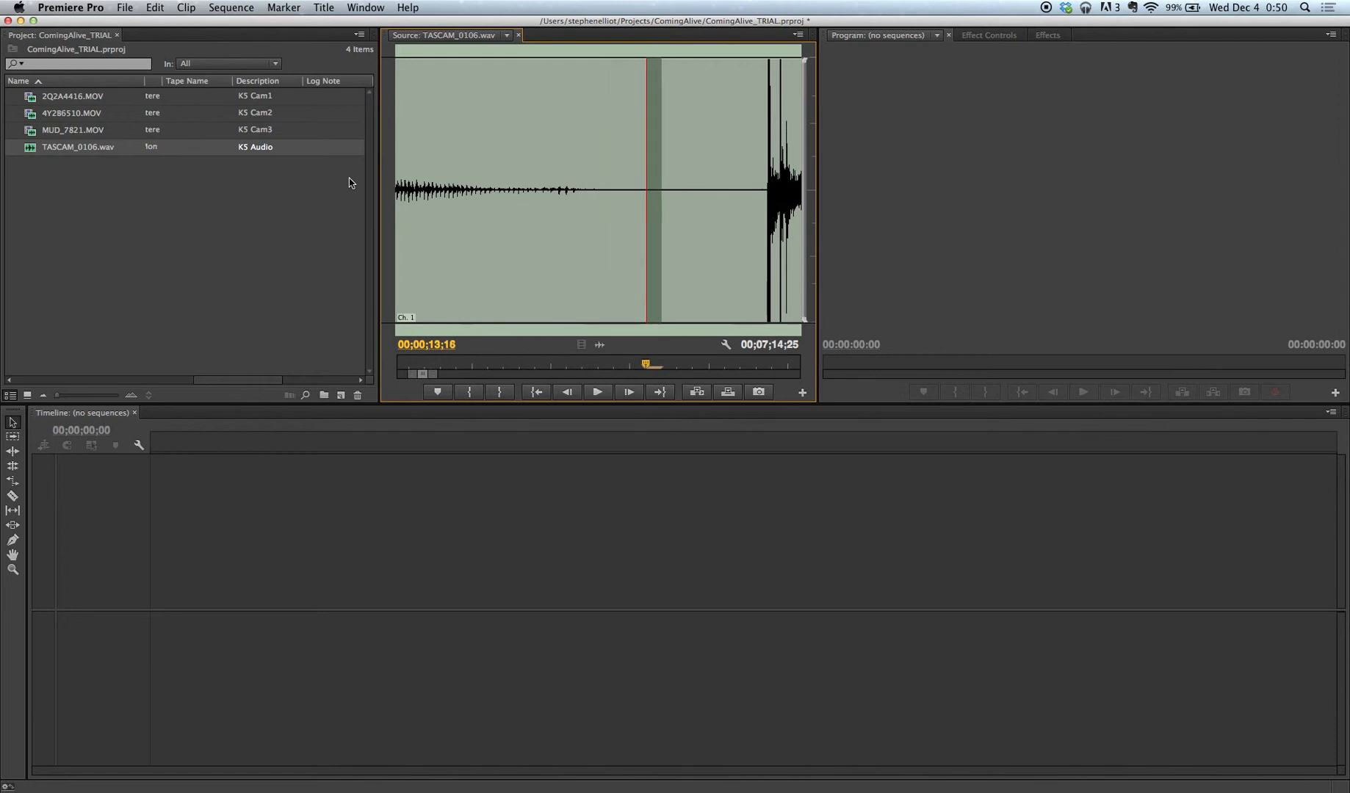
pyautogui.press('Right')
pyautogui.press('Right')
pyautogui.press('Right')
pyautogui.press('Right')
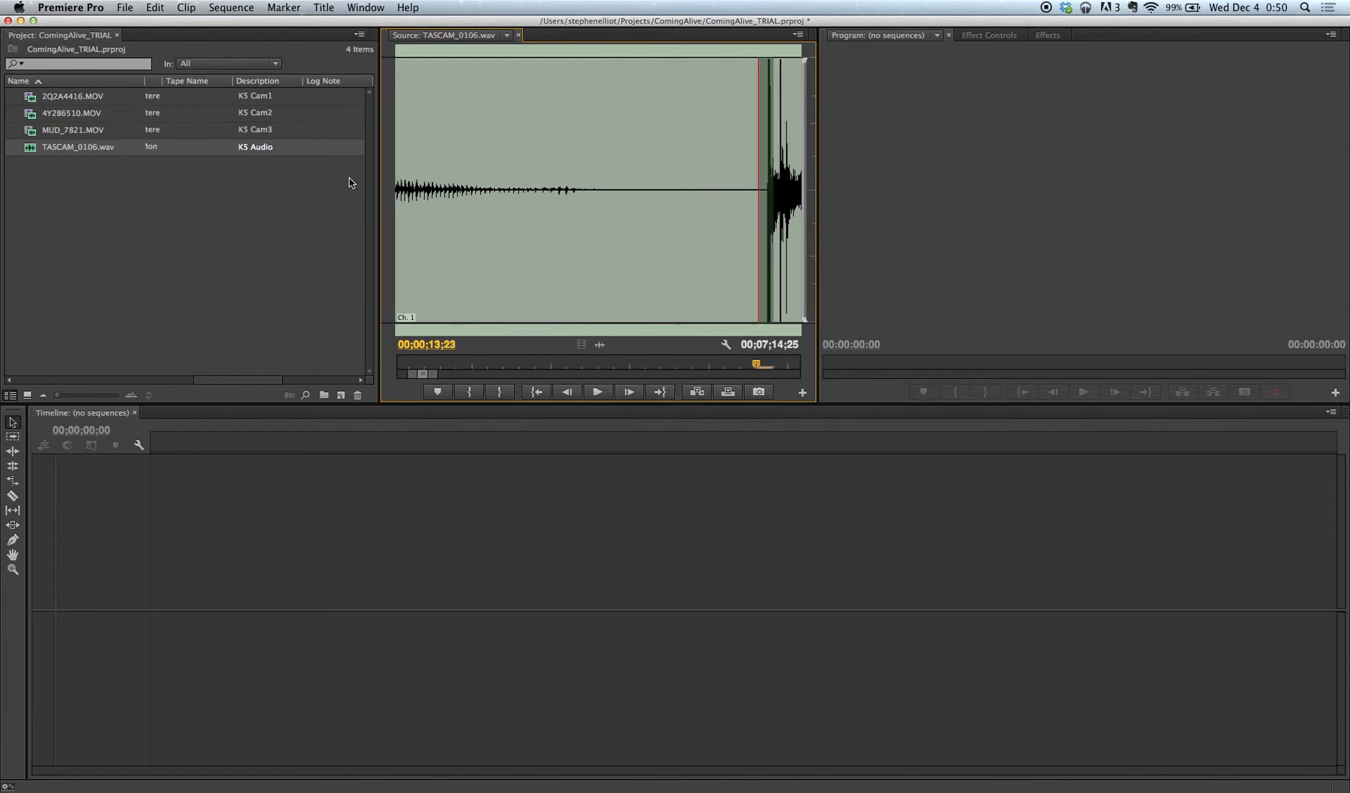
pyautogui.press('i')
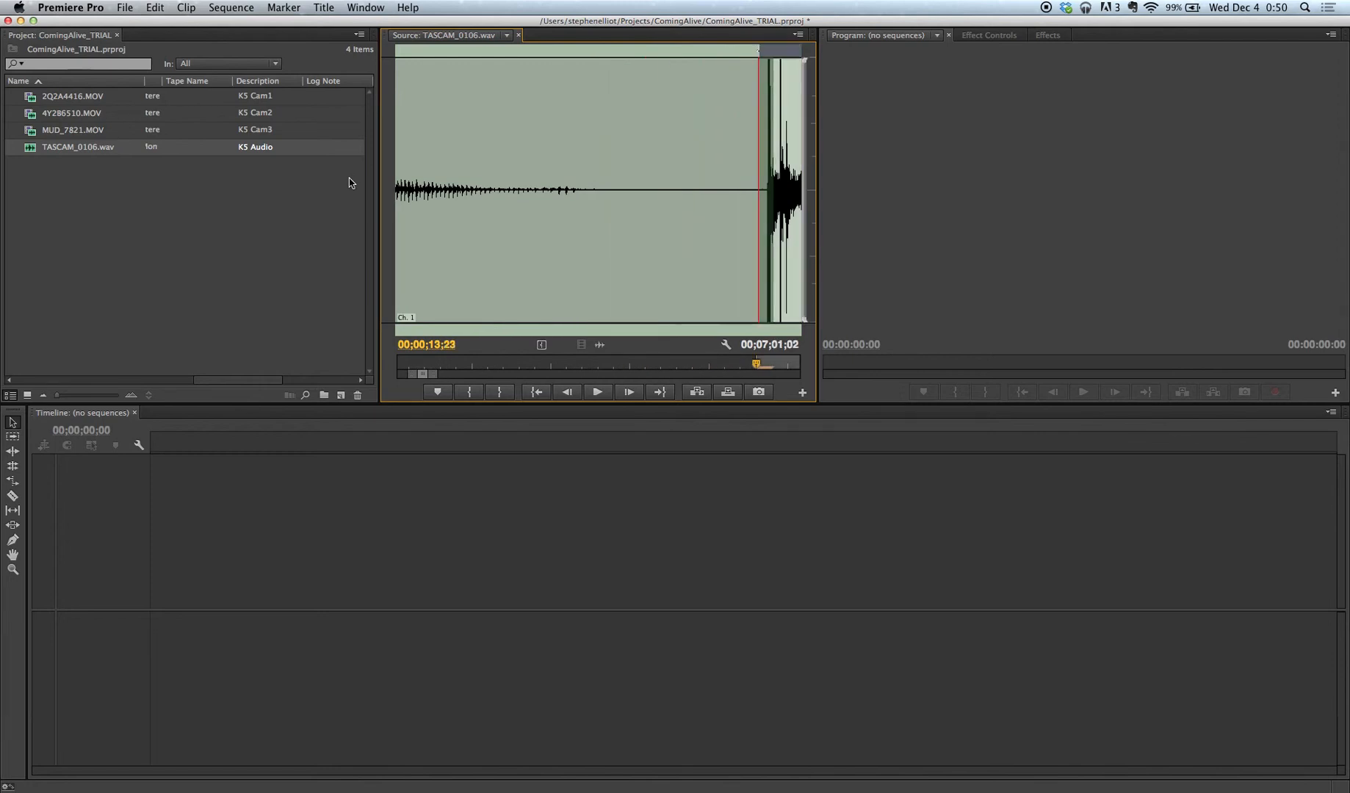
pyautogui.press('-')
pyautogui.press('-')
pyautogui.press('-')
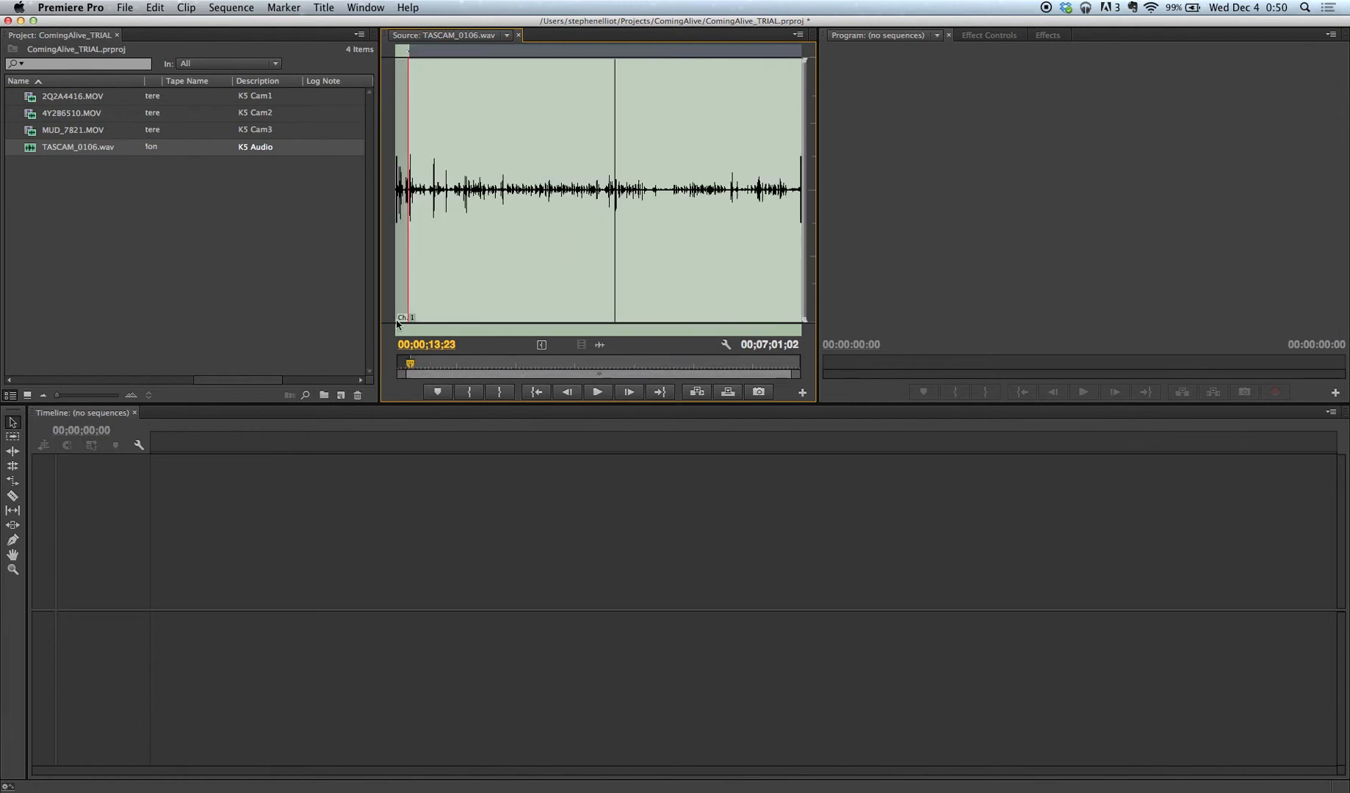
# Step: Create a multi-camera source sequence from all four clips, synchronized by In Points, with Custom naming and the Automatic audio channels preset
pyautogui.keyDown('shift'); pyautogui.click(81, 101); pyautogui.keyUp('shift')
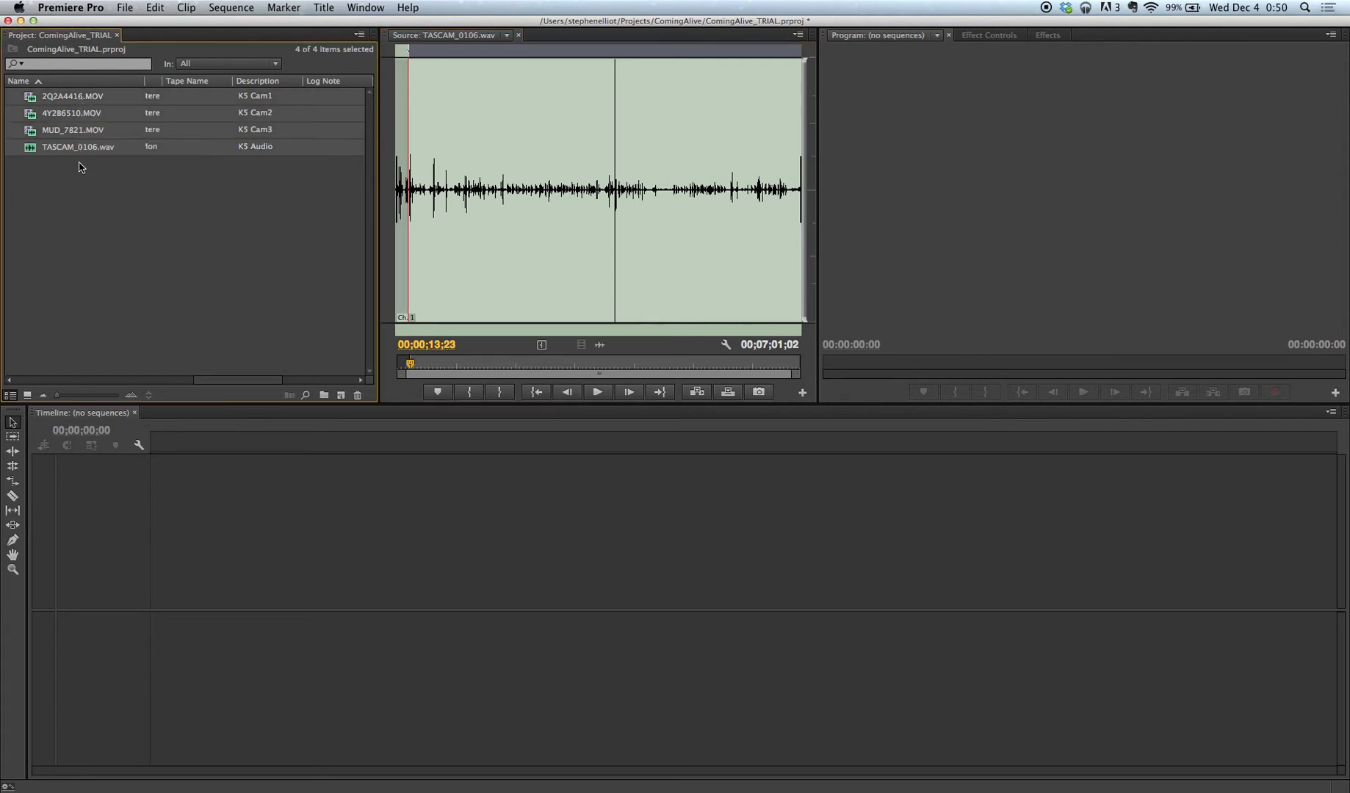
pyautogui.click(186, 9)
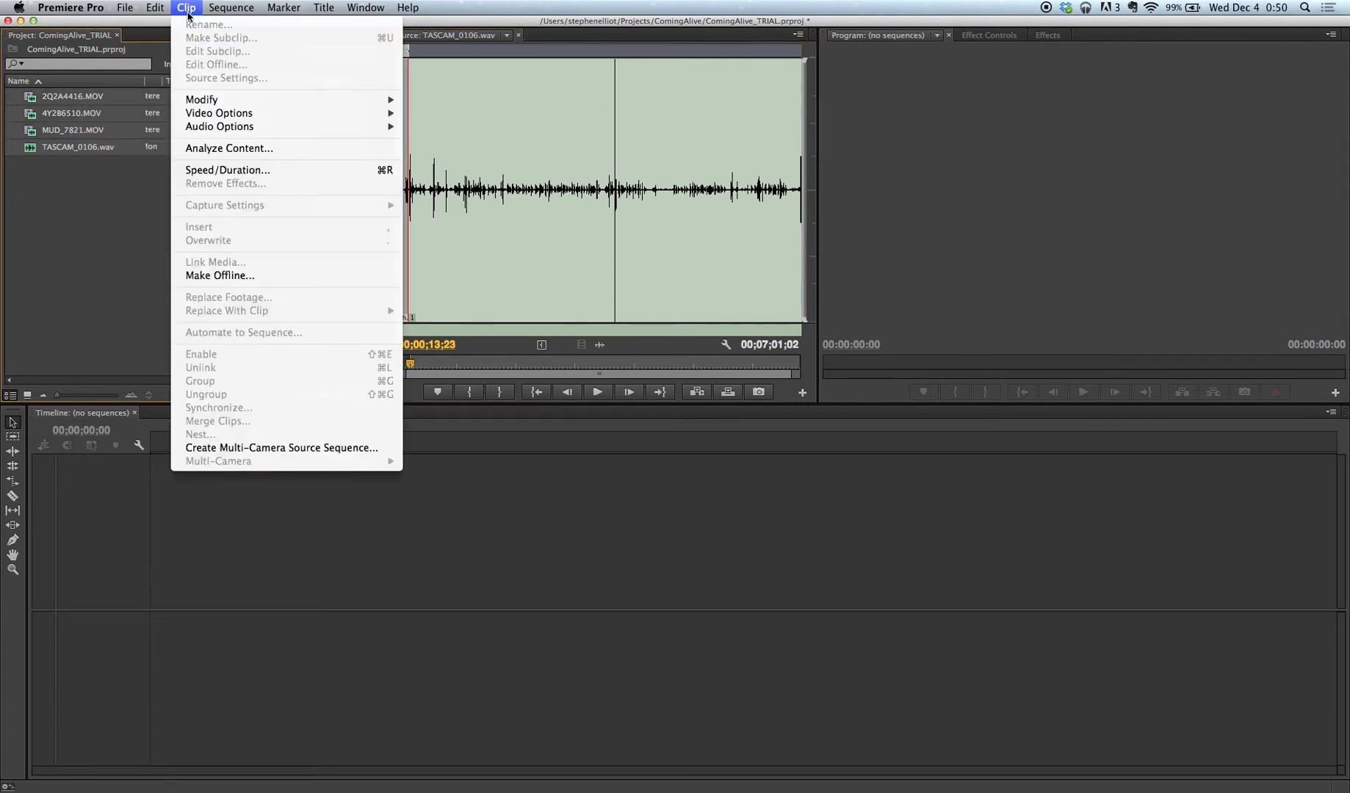
pyautogui.click(256, 449)
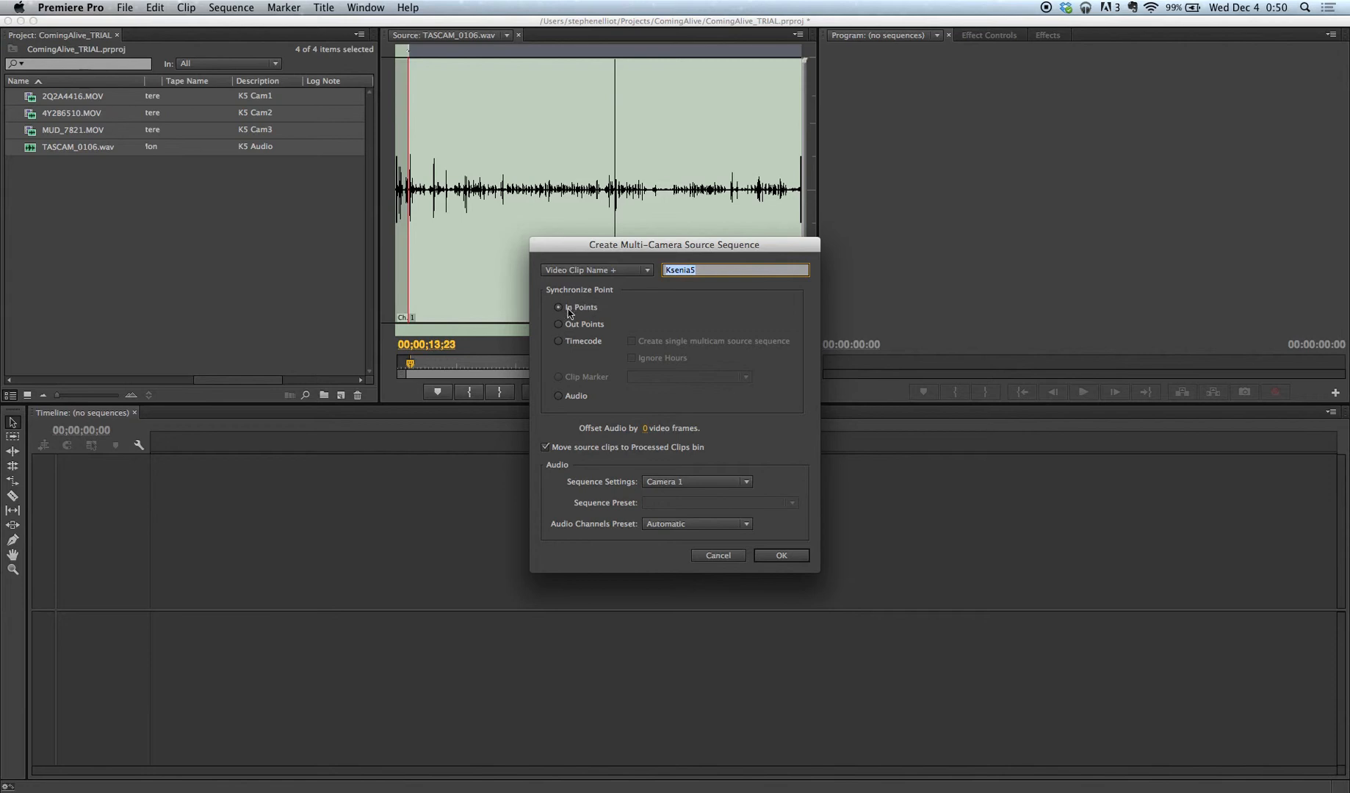
pyautogui.click(558, 396)
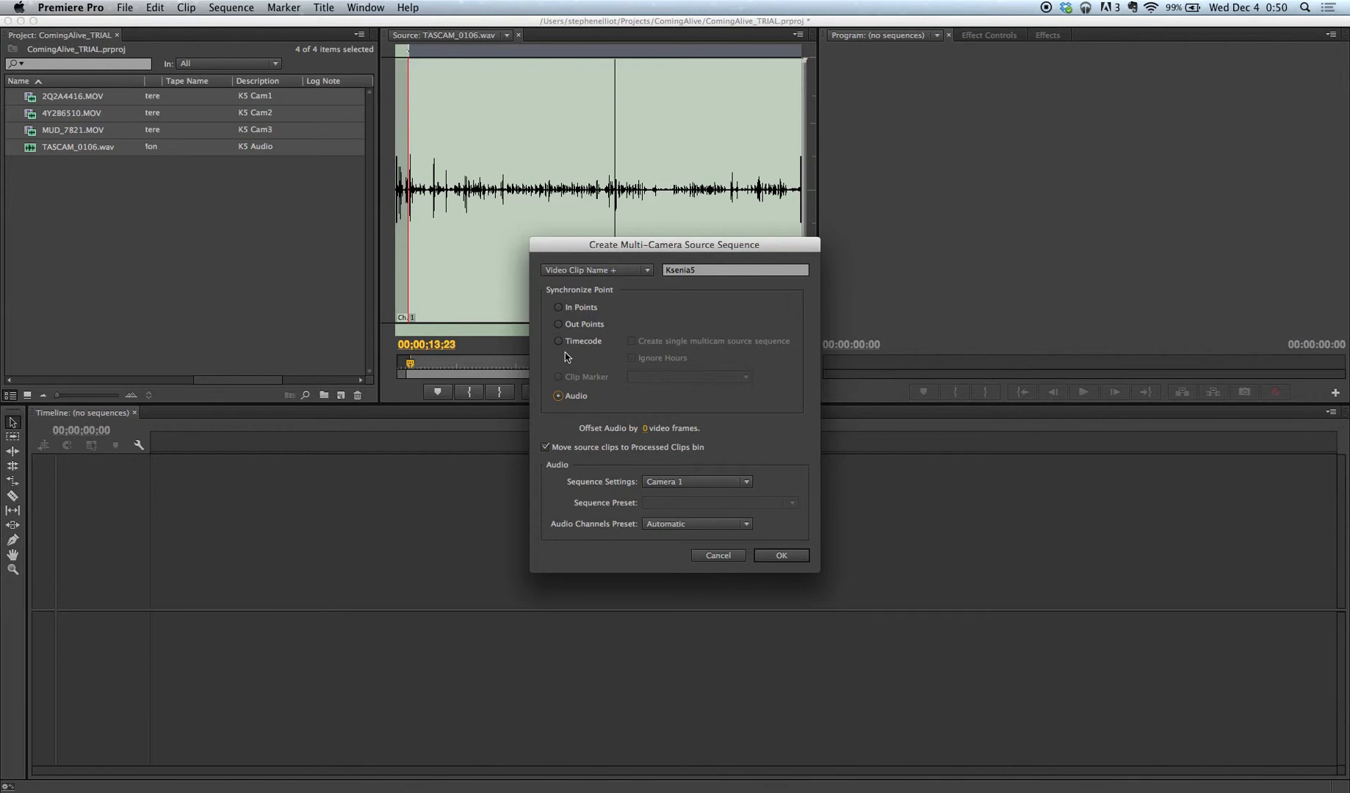
pyautogui.click(560, 309)
pyautogui.click(649, 277)
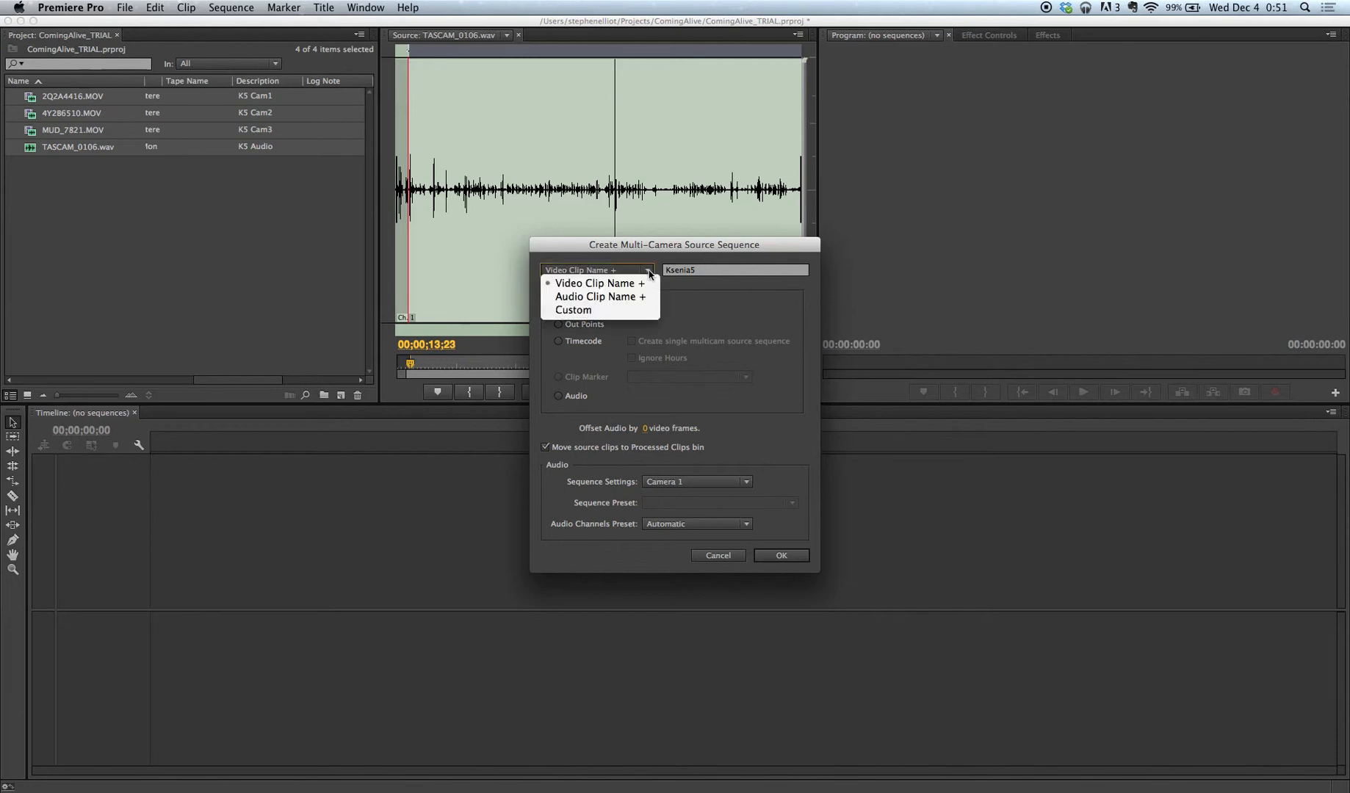
pyautogui.click(598, 307)
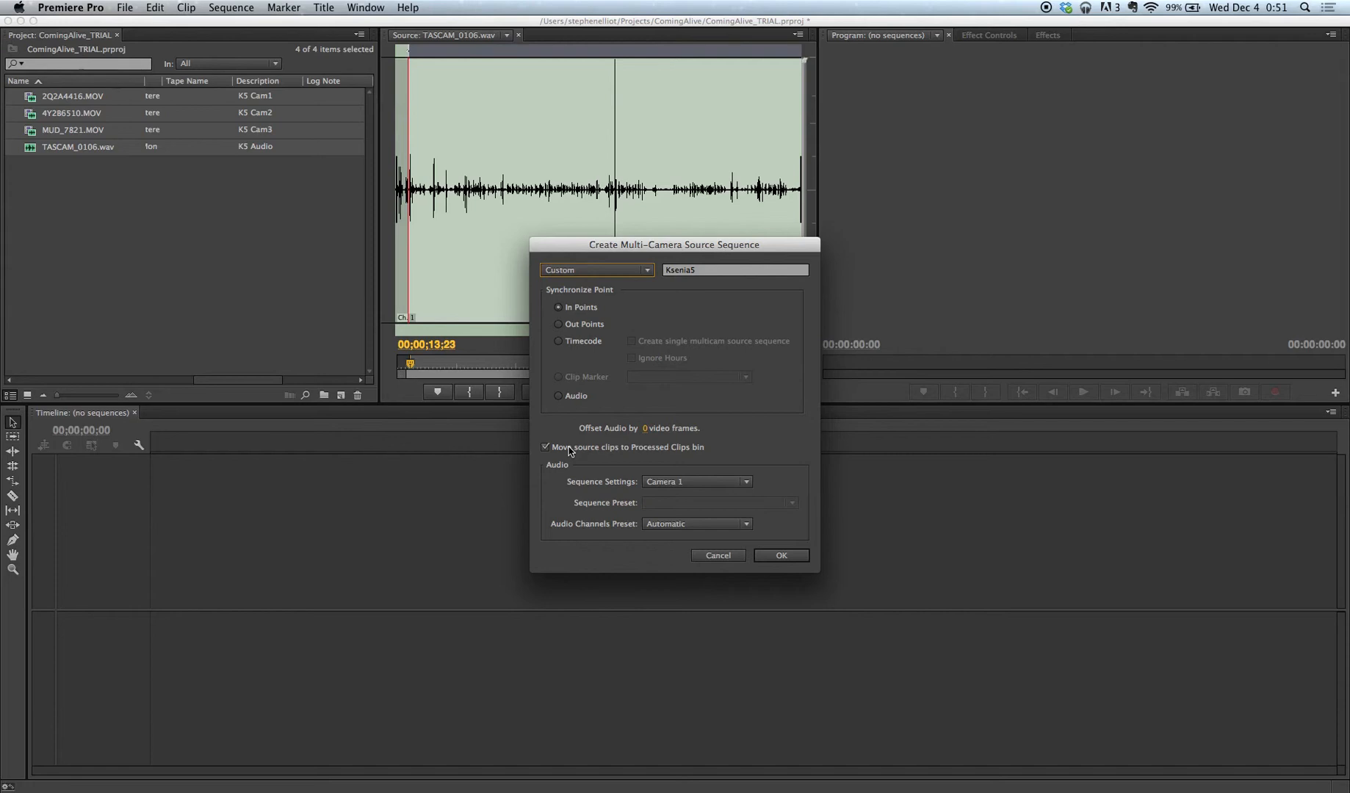
pyautogui.click(746, 526)
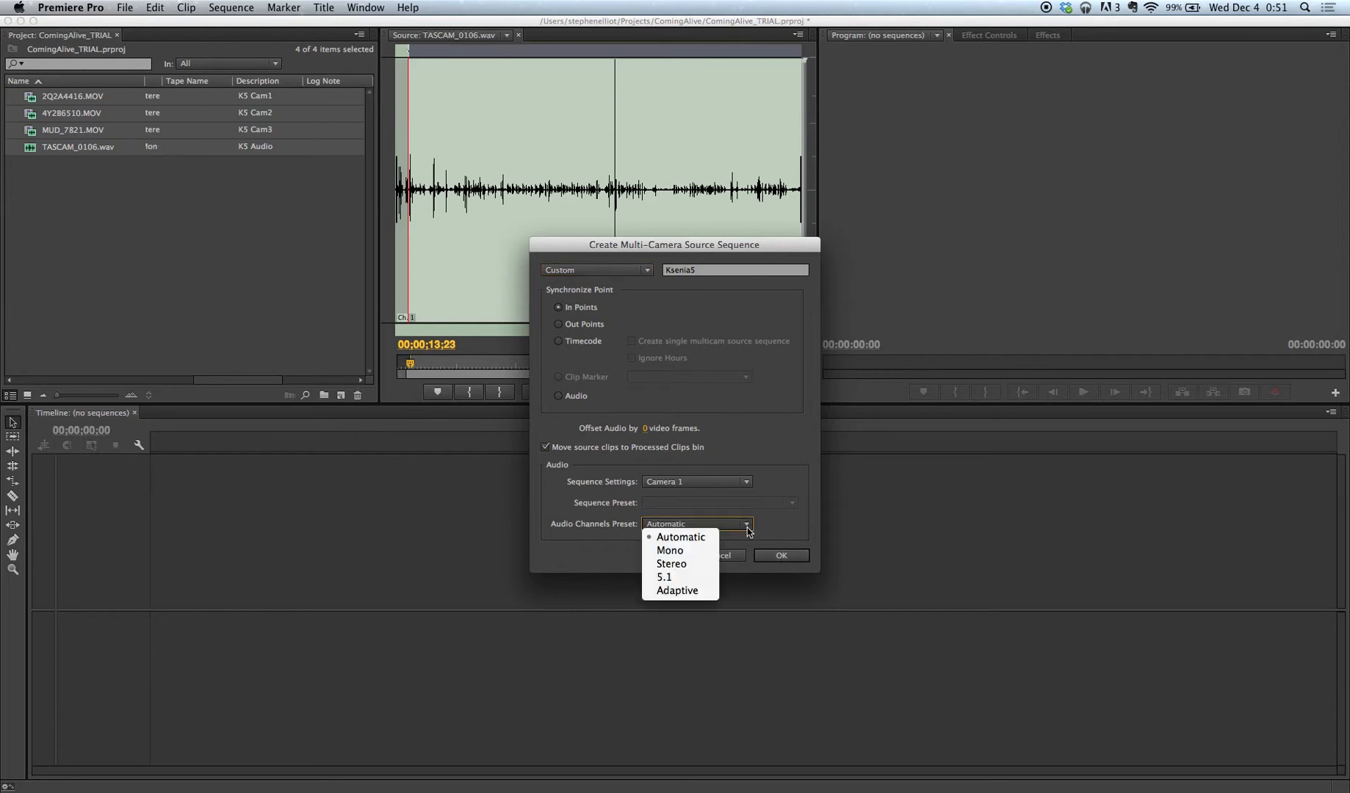
pyautogui.click(786, 531)
pyautogui.click(782, 556)
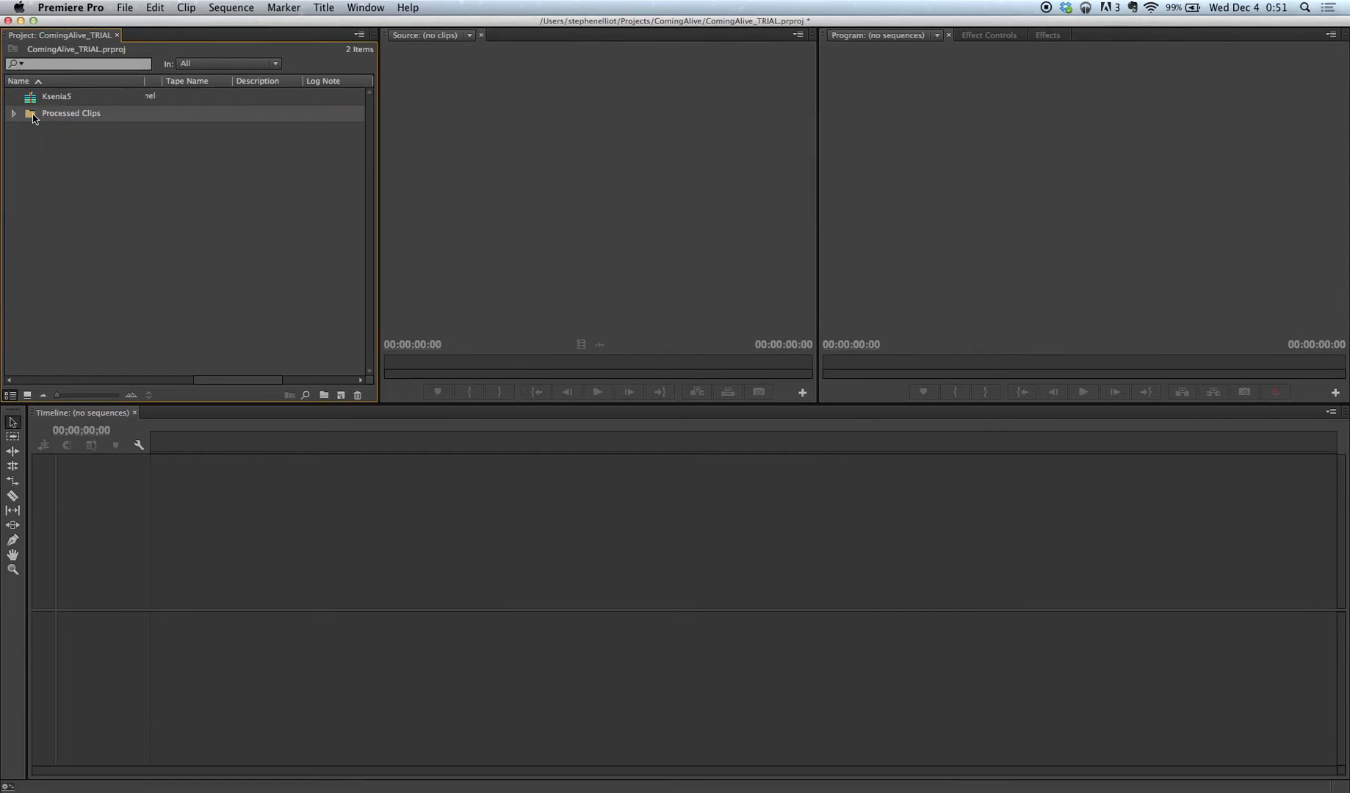
# Step: Inspect the Processed Clips bin and open the multi-camera source sequence to view its synchronized camera angles
pyautogui.click(13, 114)
pyautogui.click(13, 115)
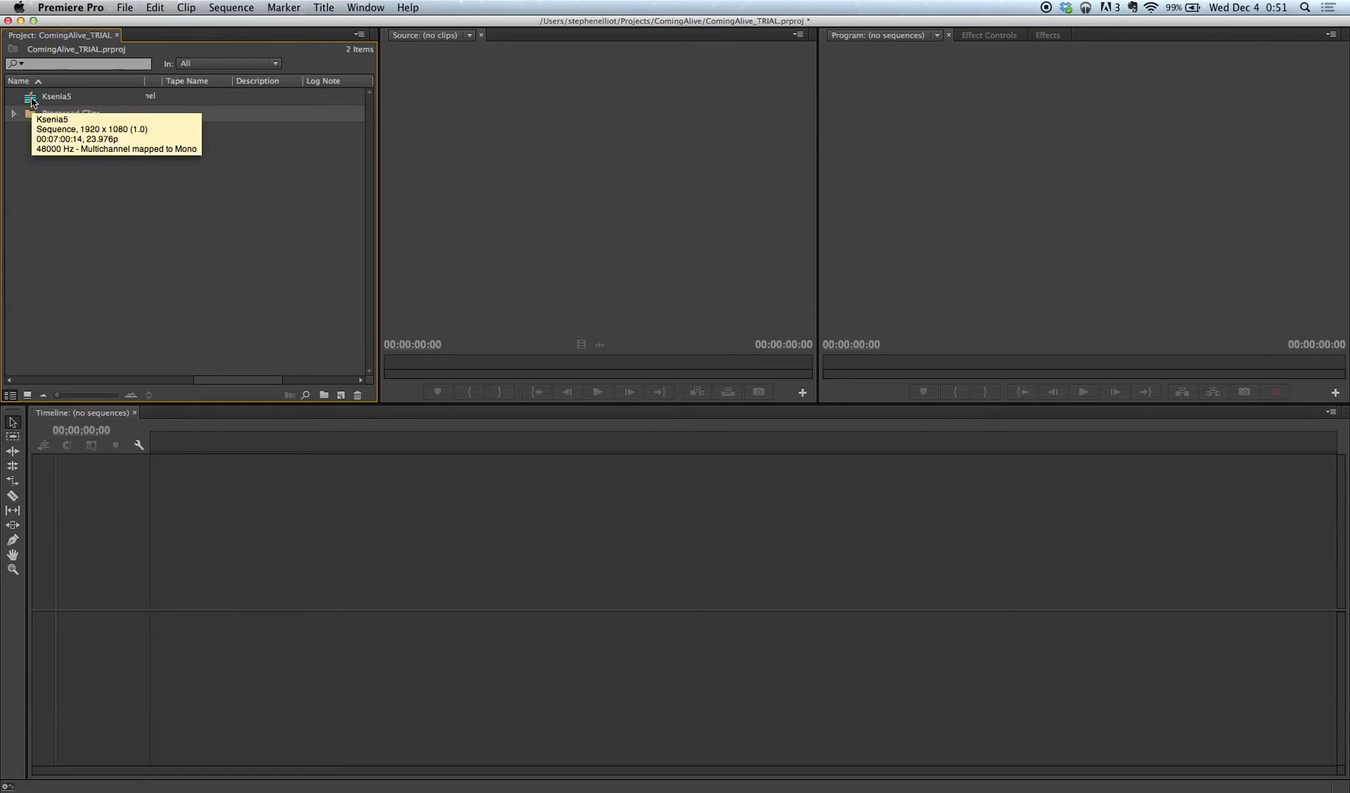
pyautogui.doubleClick(31, 102)
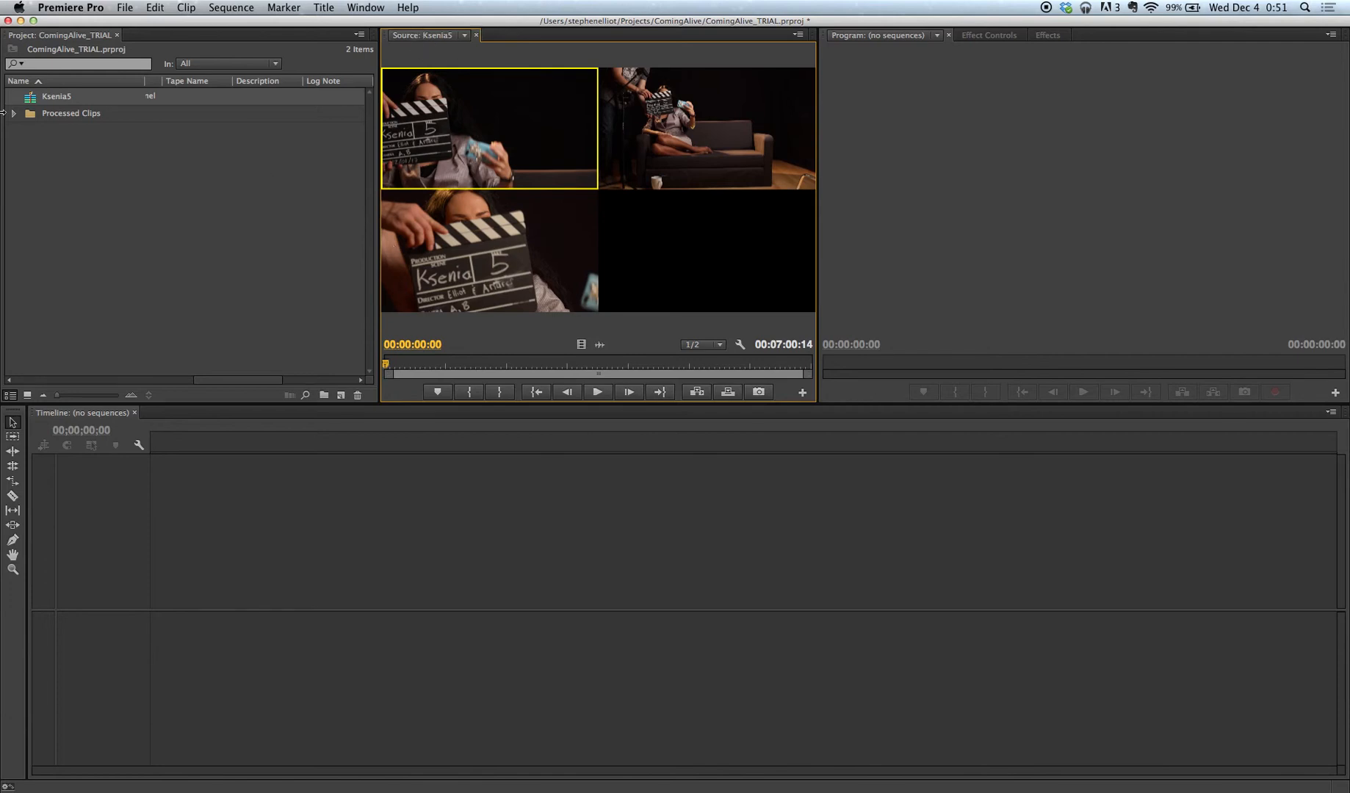
# Step: Create a new editing sequence from the multi-camera source sequence
pyautogui.click(72, 132)
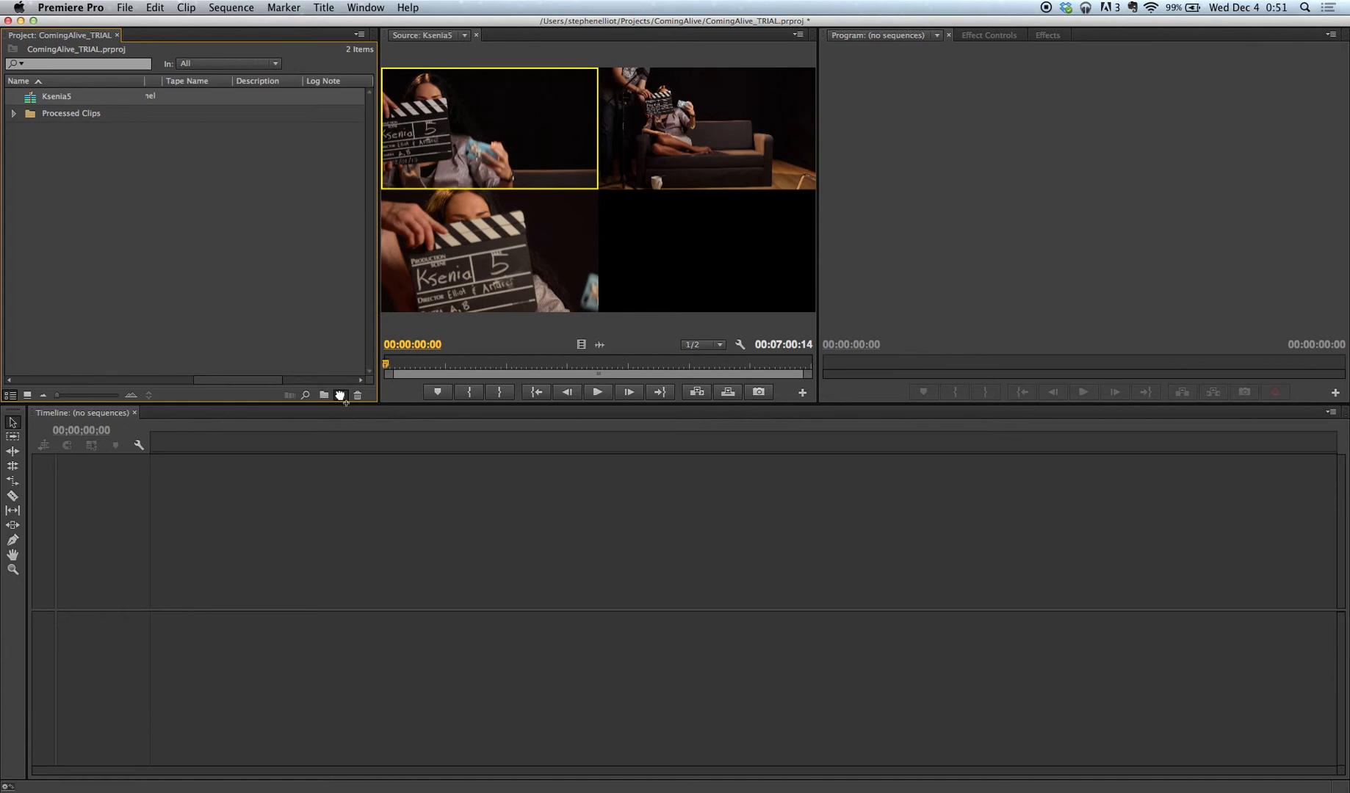
pyautogui.moveTo(340, 396); pyautogui.dragTo(340, 396)
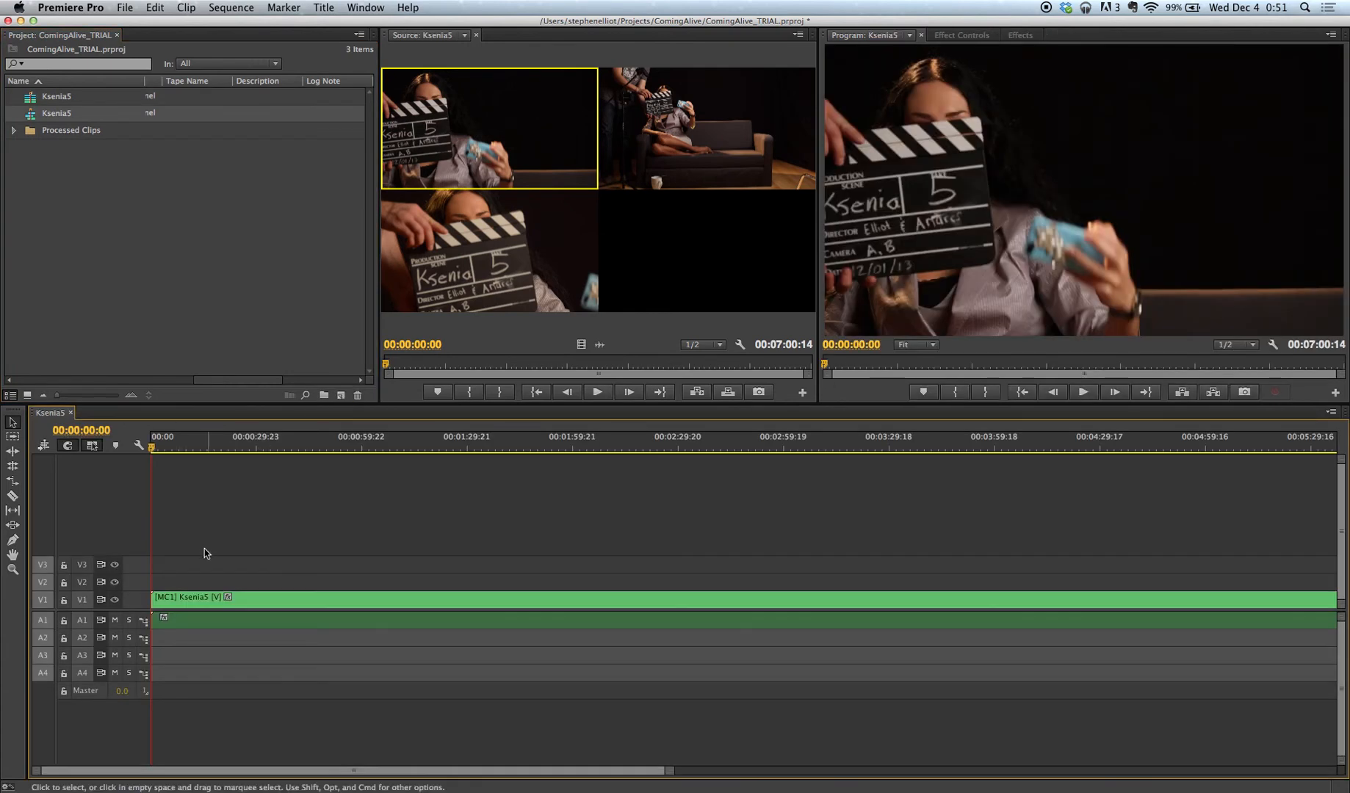
# Step: Play the sequence from about 00:00:29:09 and switch the clip to camera 2 and then camera 3, stopping at 00:00:38:12
pyautogui.click(153, 448)
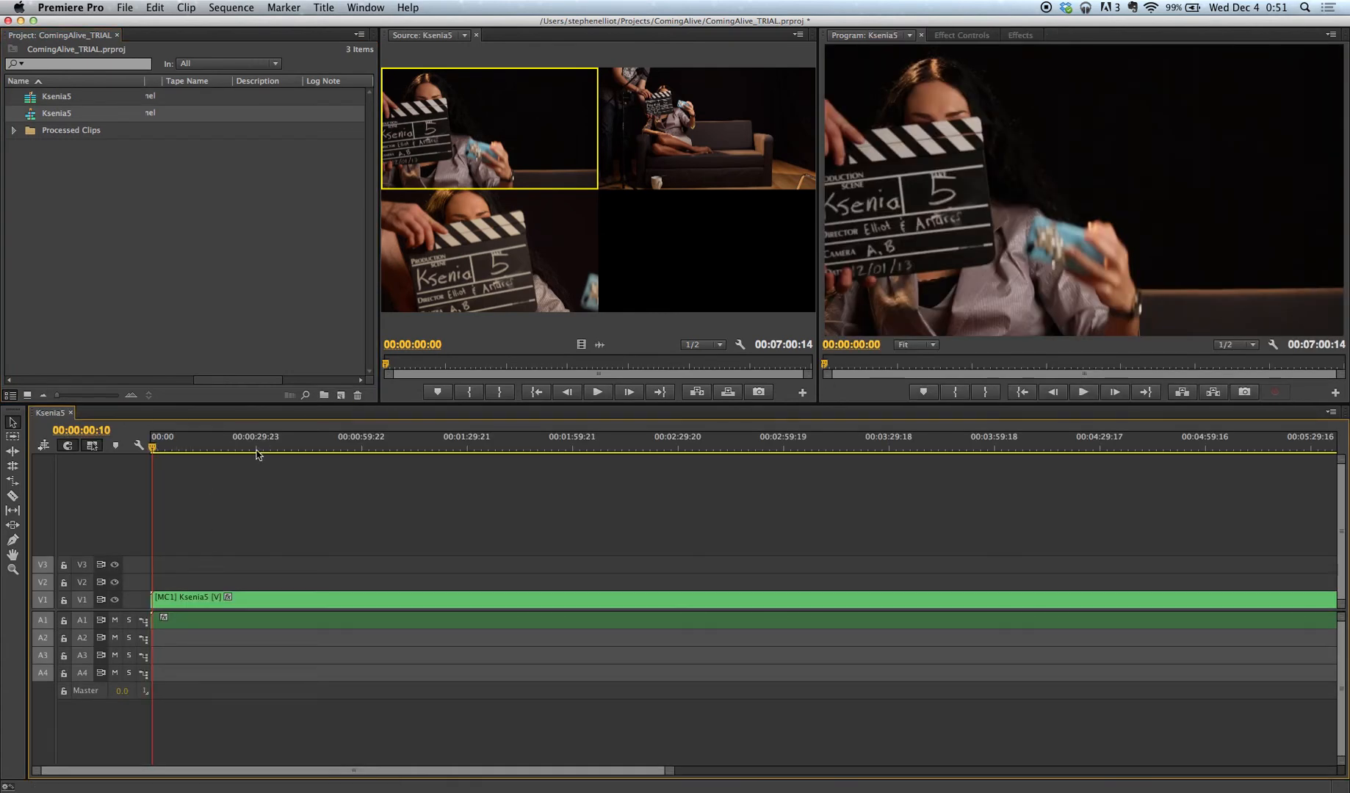
pyautogui.click(256, 453)
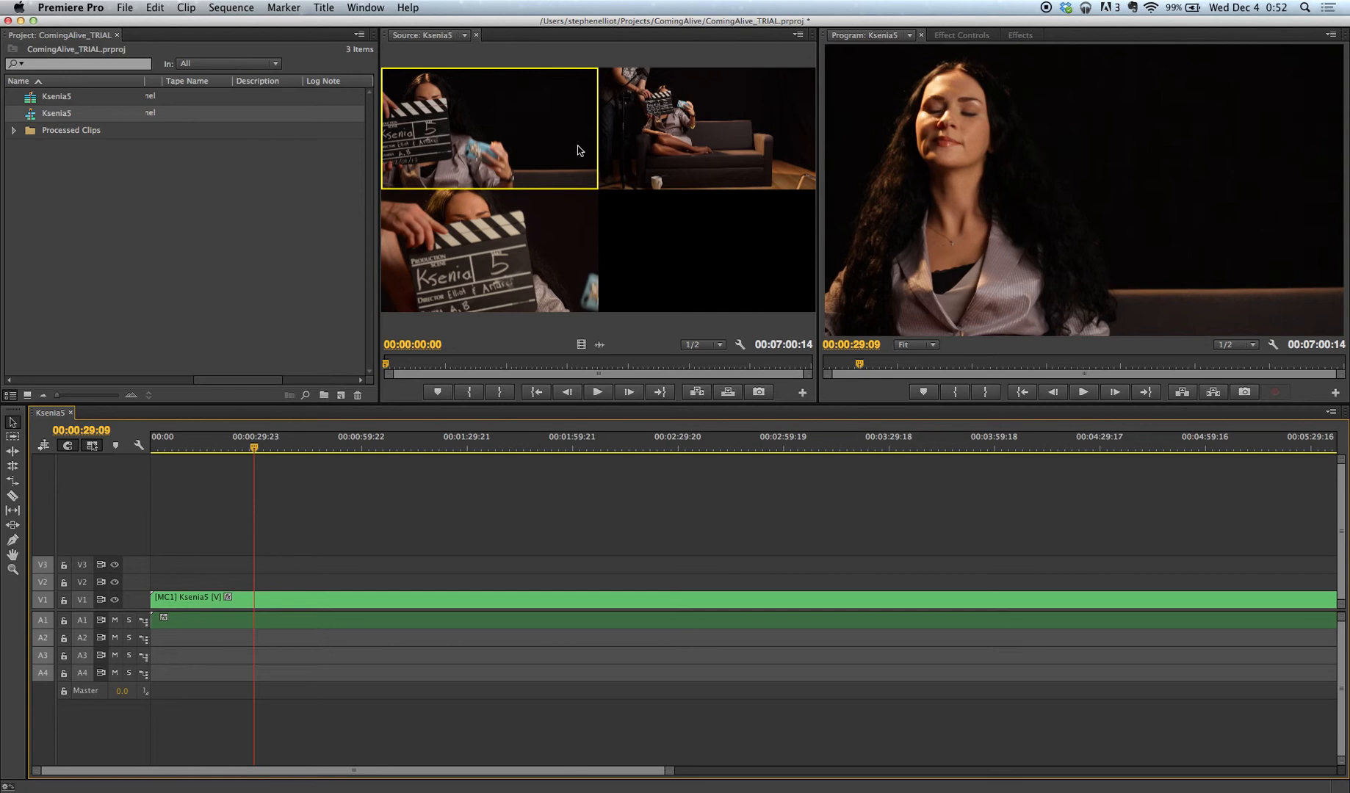
pyautogui.press('space')
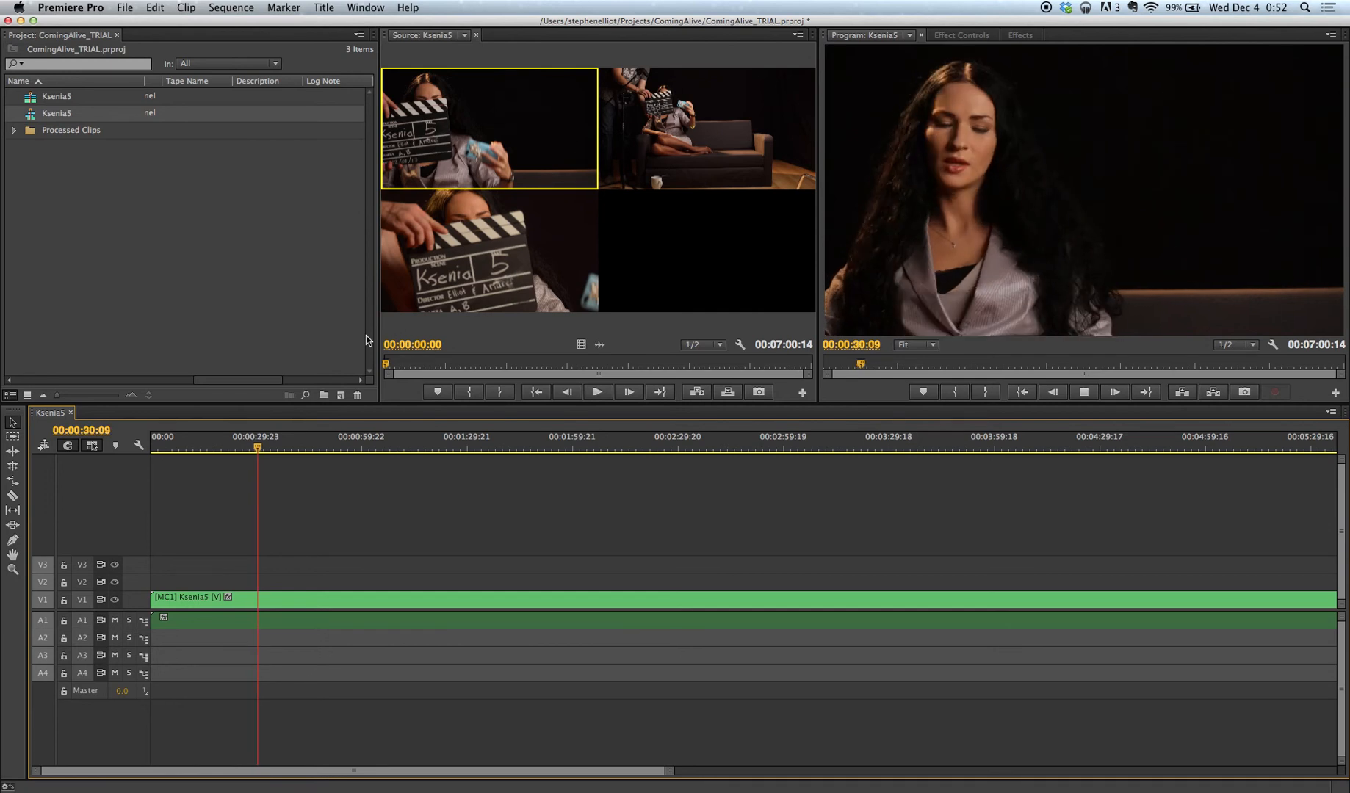
pyautogui.press('2')
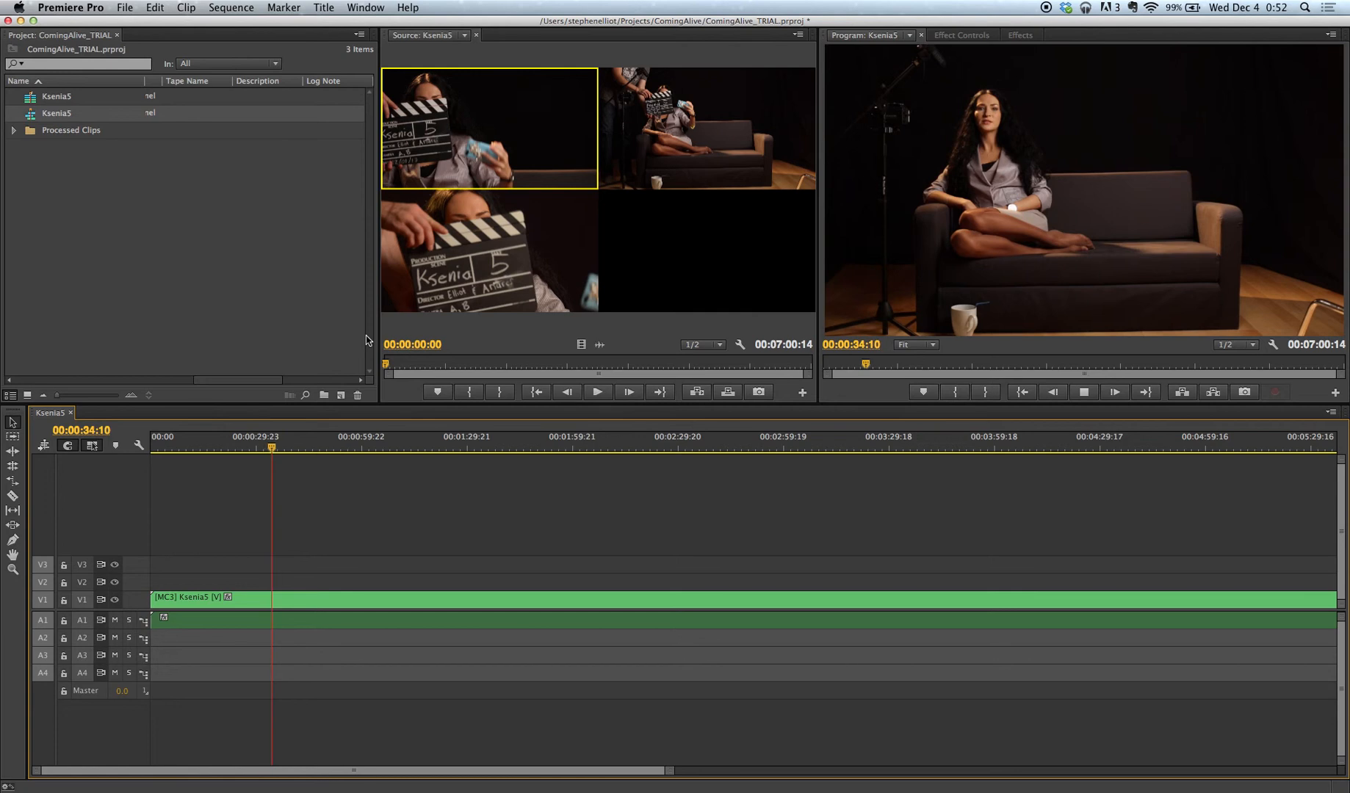
pyautogui.press('3')
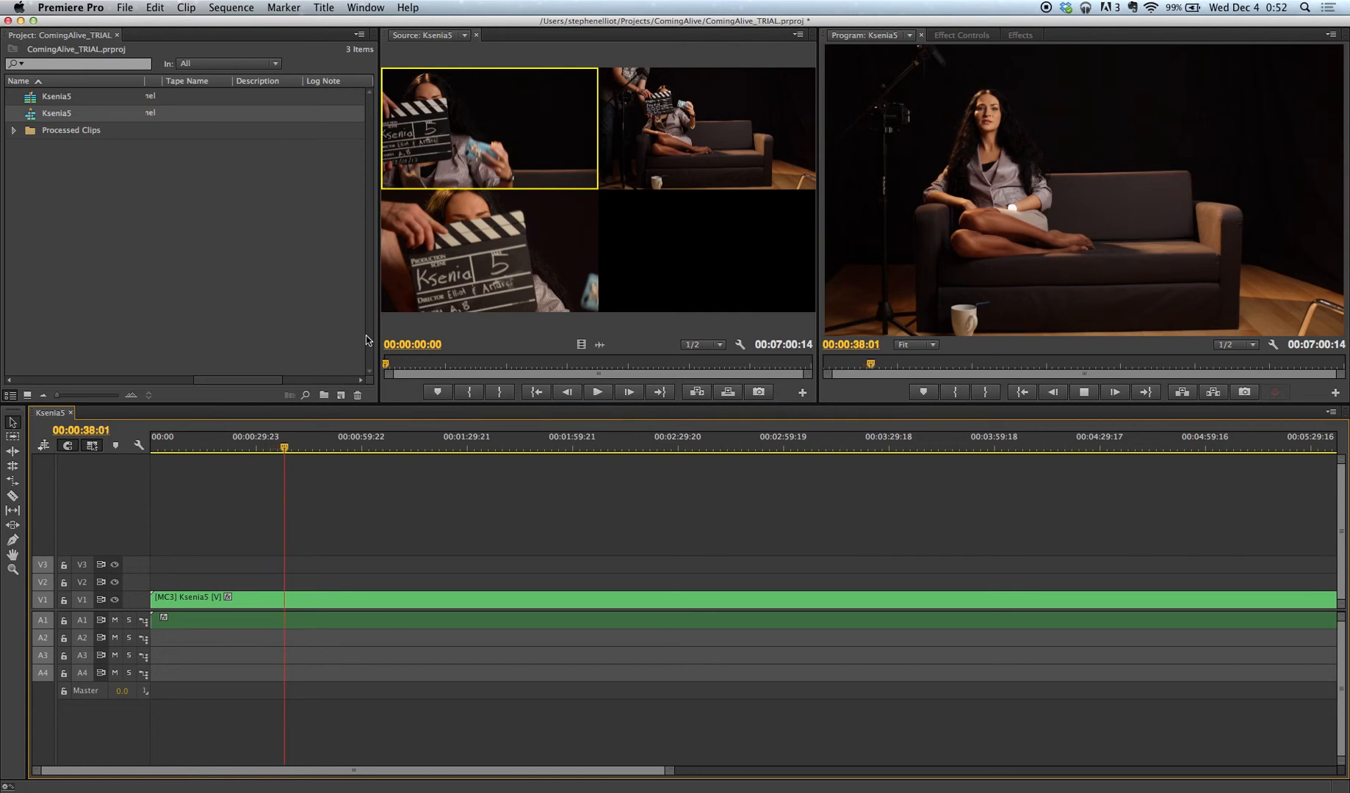
pyautogui.press('space')
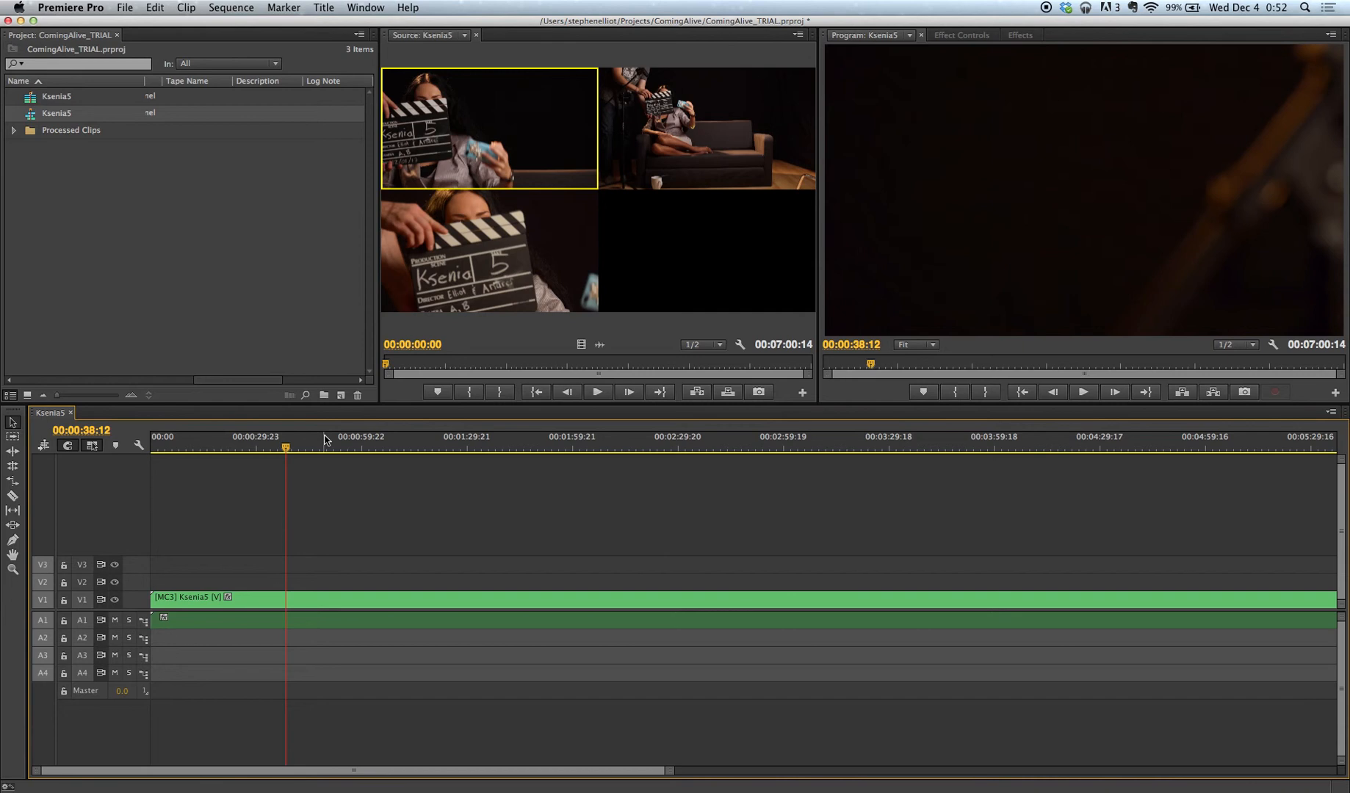
# Step: Close the source monitor and set the program monitor to Multi-Camera display with the Multi-Camera Preview Monitor shown
pyautogui.click(477, 35)
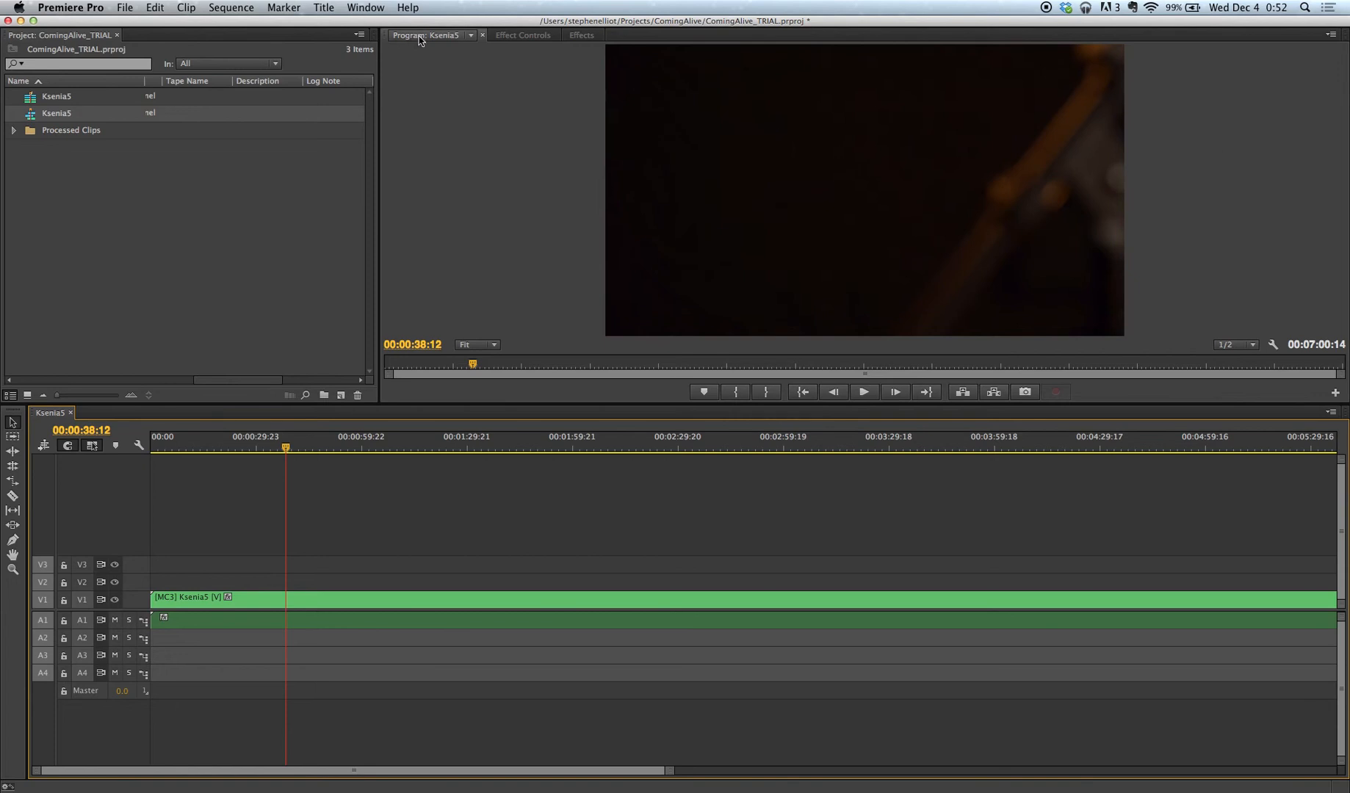
pyautogui.click(1331, 35)
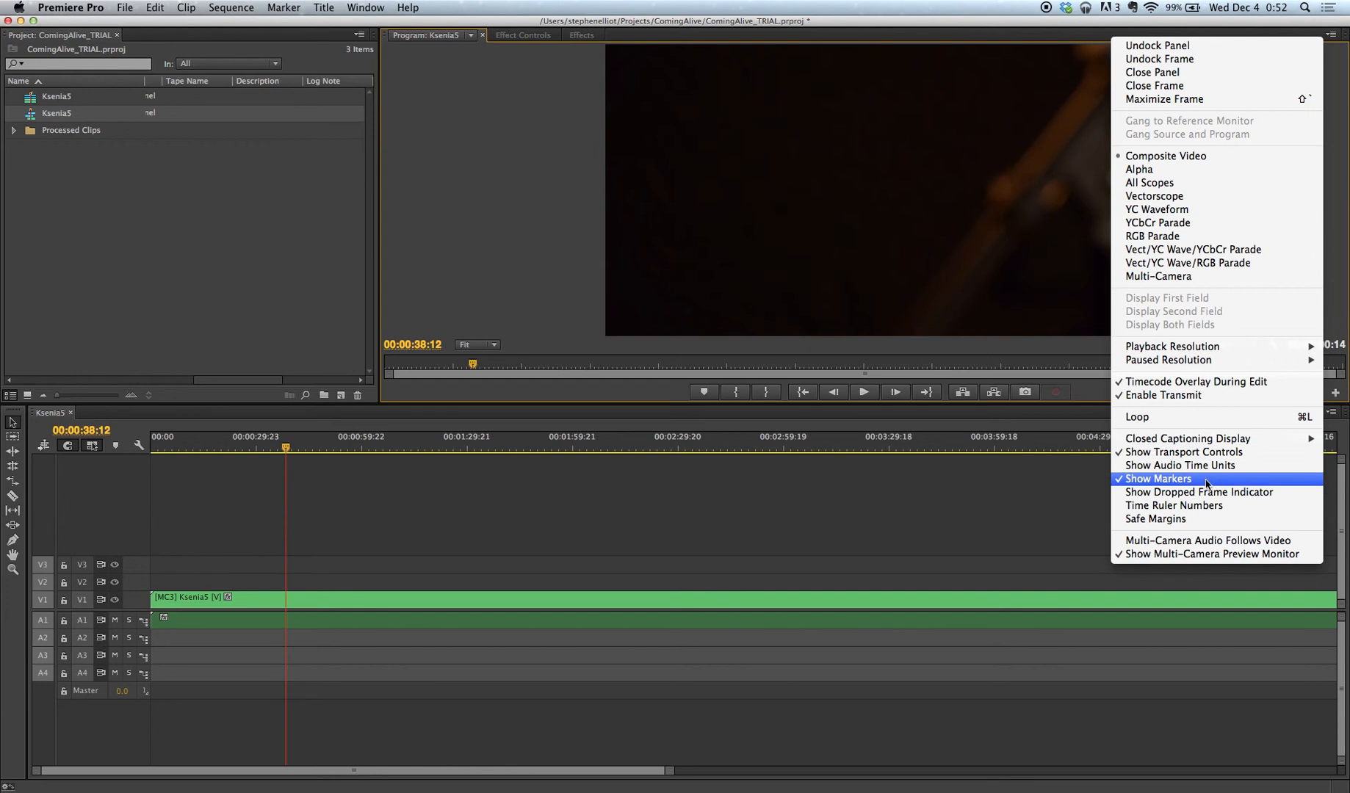
pyautogui.click(1189, 556)
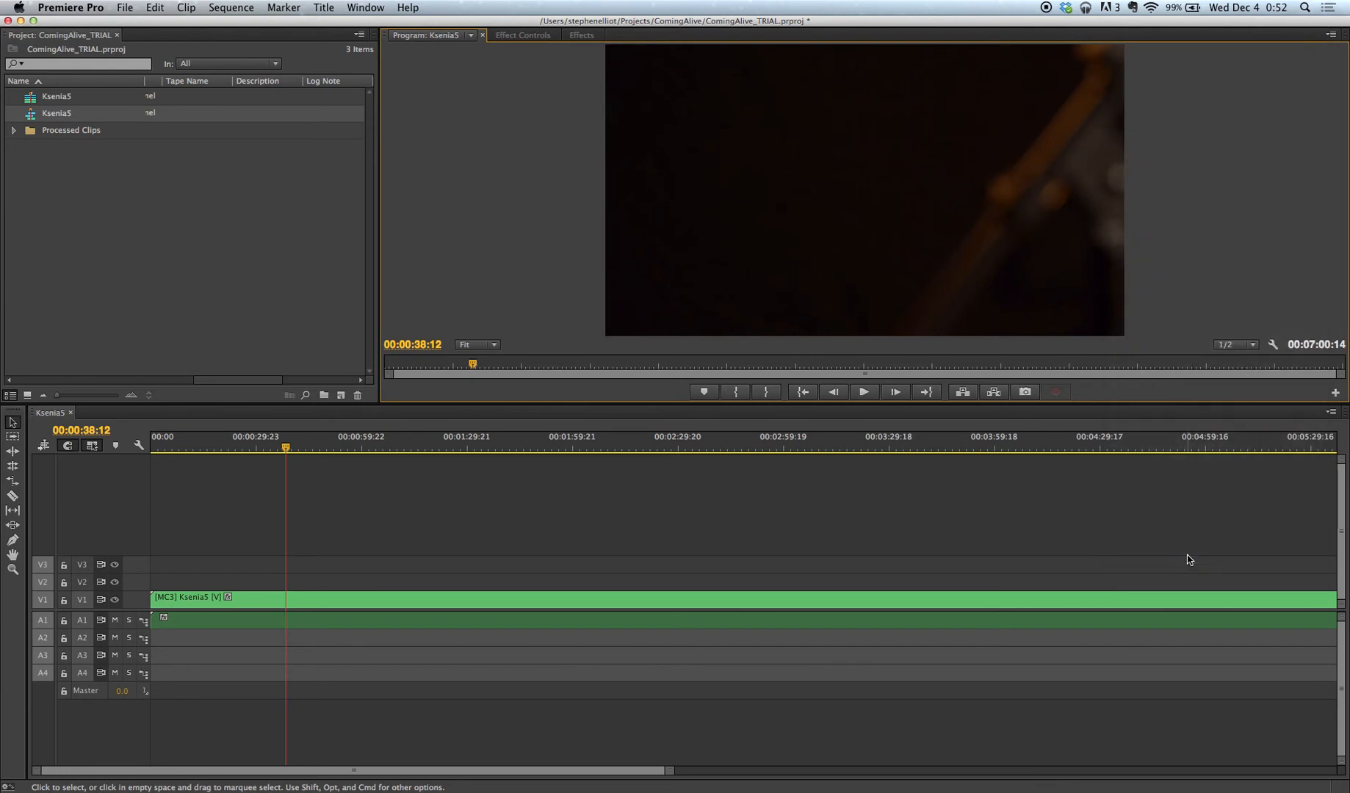
pyautogui.click(1331, 34)
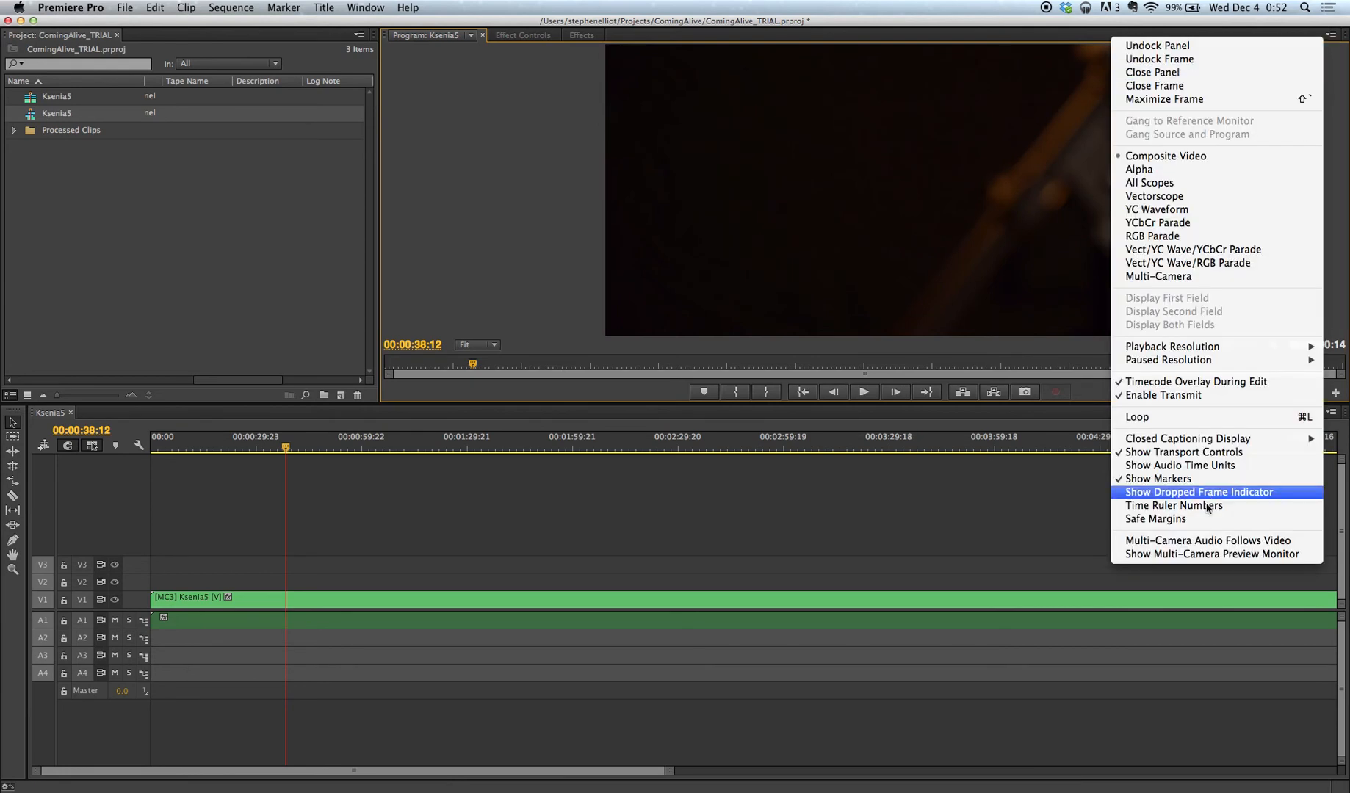
pyautogui.click(1184, 556)
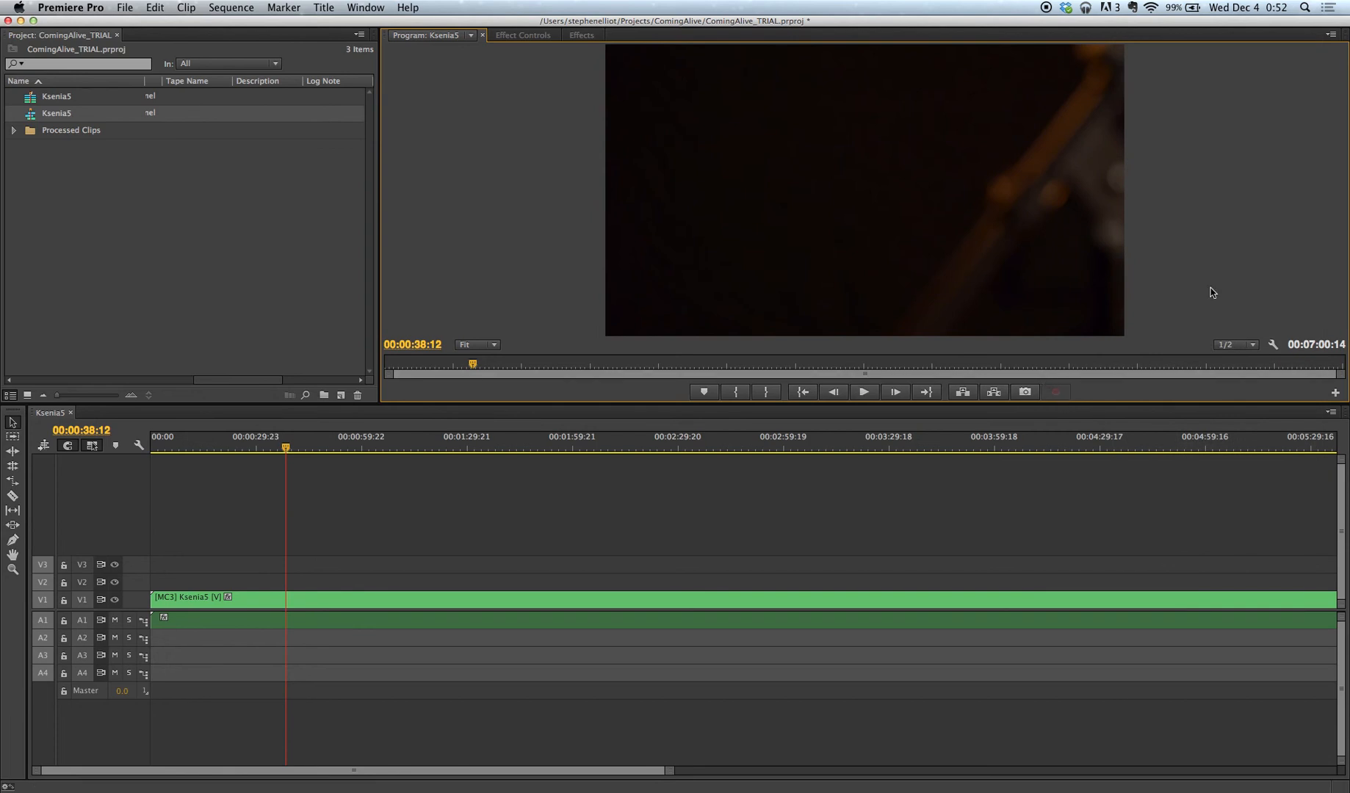
pyautogui.click(1333, 36)
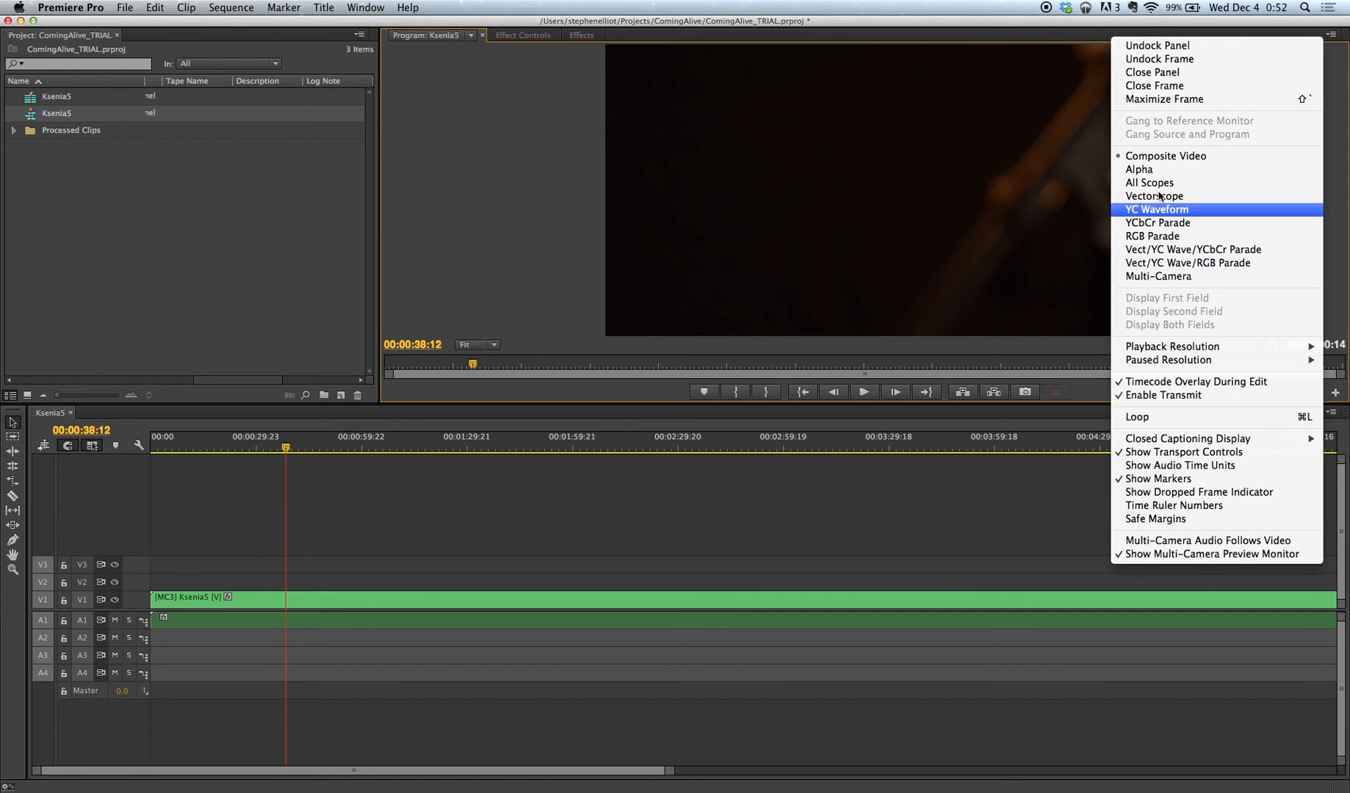
pyautogui.click(1174, 278)
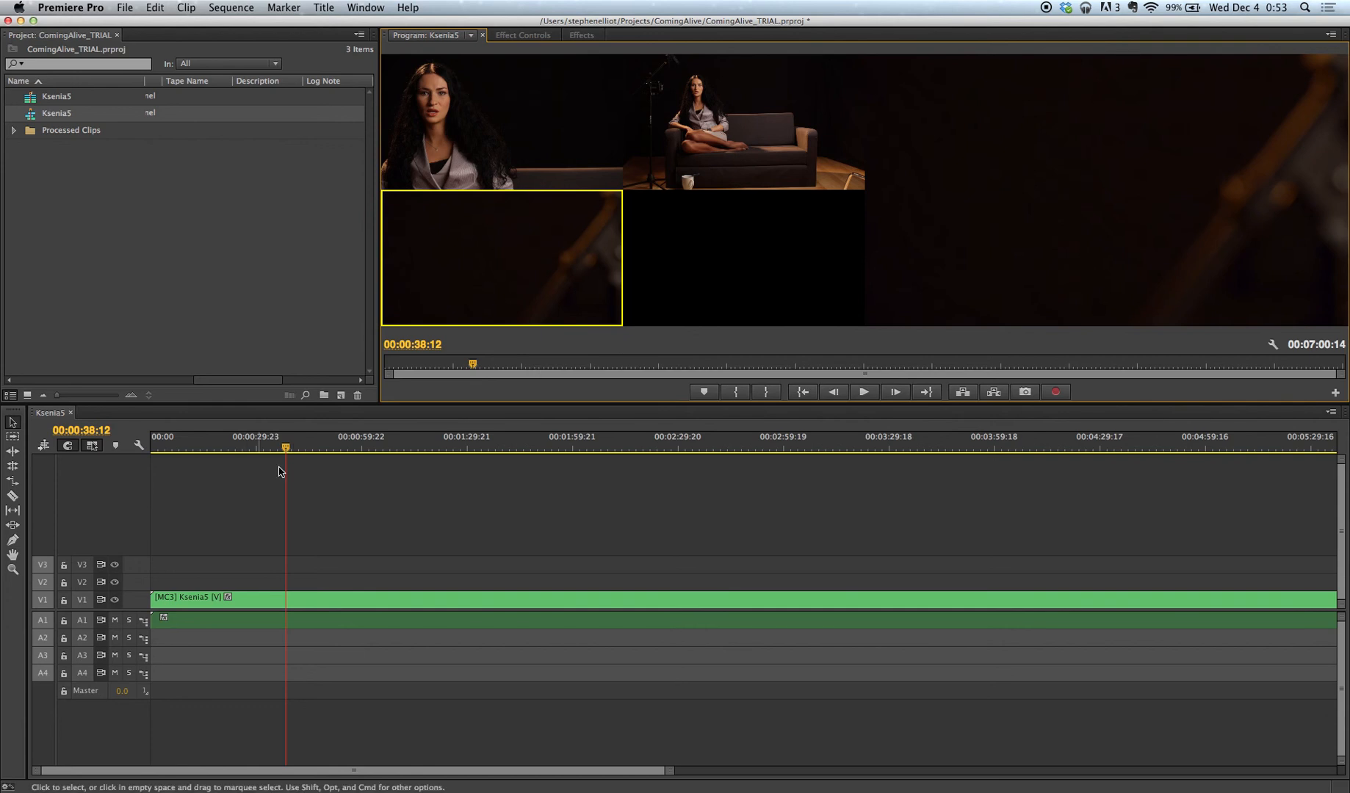
# Step: Return the playhead to 00:00:01:05 and add the Toggle Multi-Camera View button to the program monitor's transport controls
pyautogui.moveTo(287, 459); pyautogui.dragTo(156, 446)
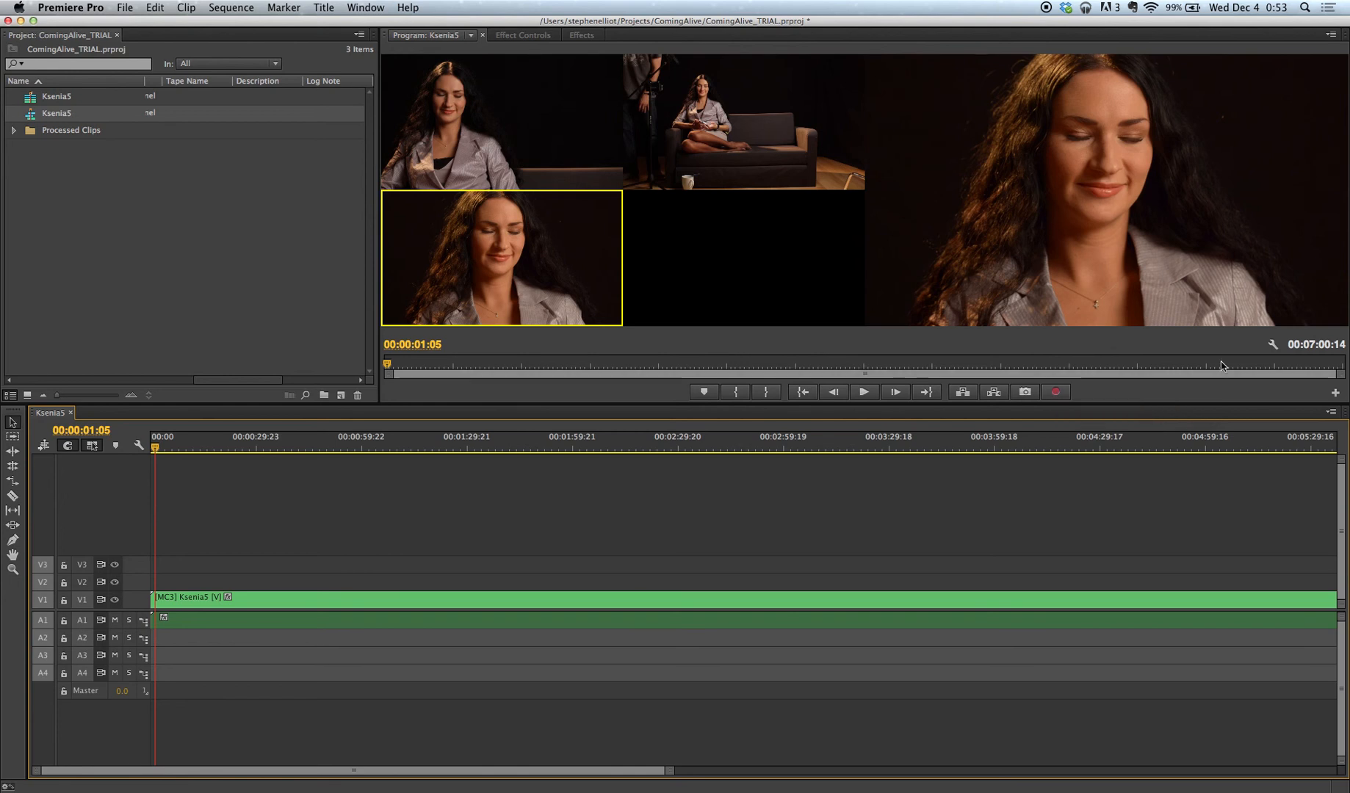
pyautogui.click(1336, 392)
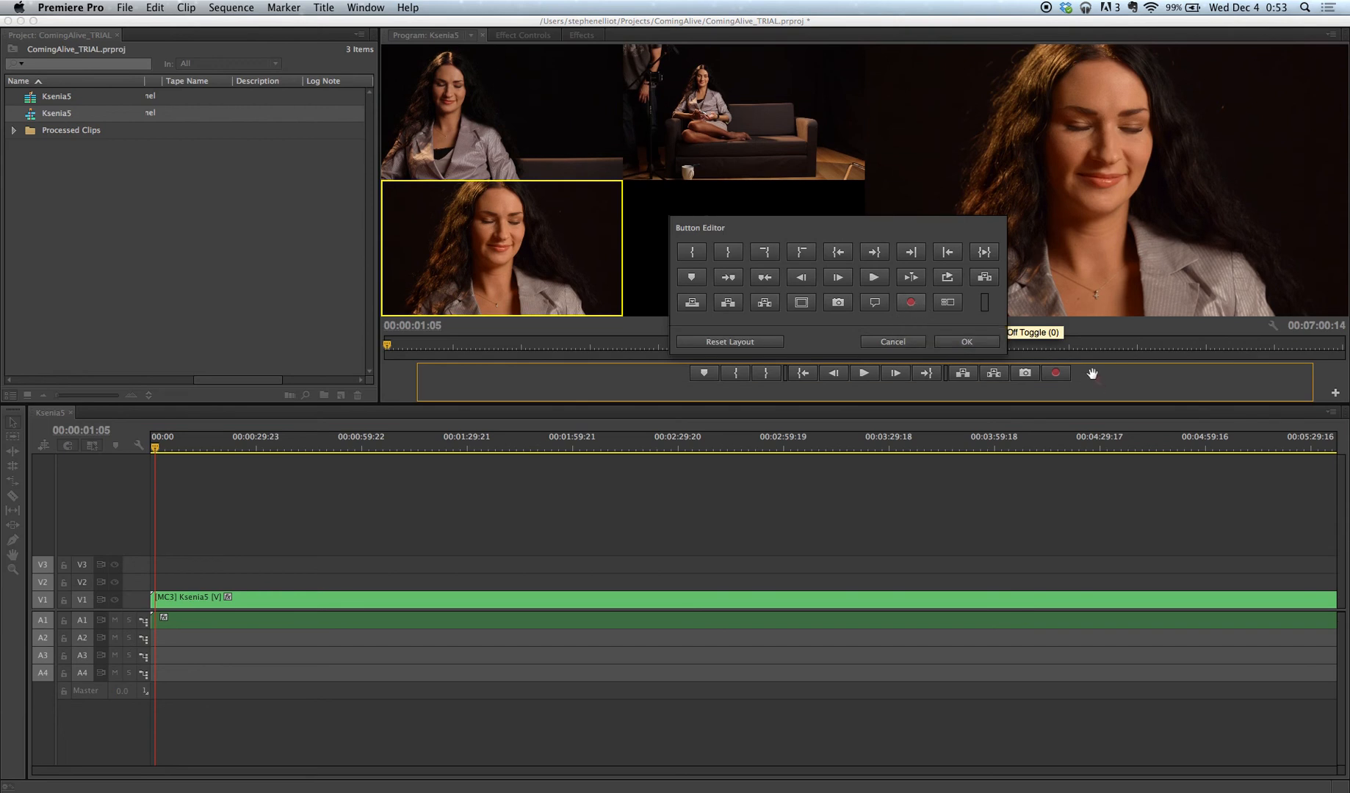
pyautogui.moveTo(1007, 329); pyautogui.dragTo(1087, 374)
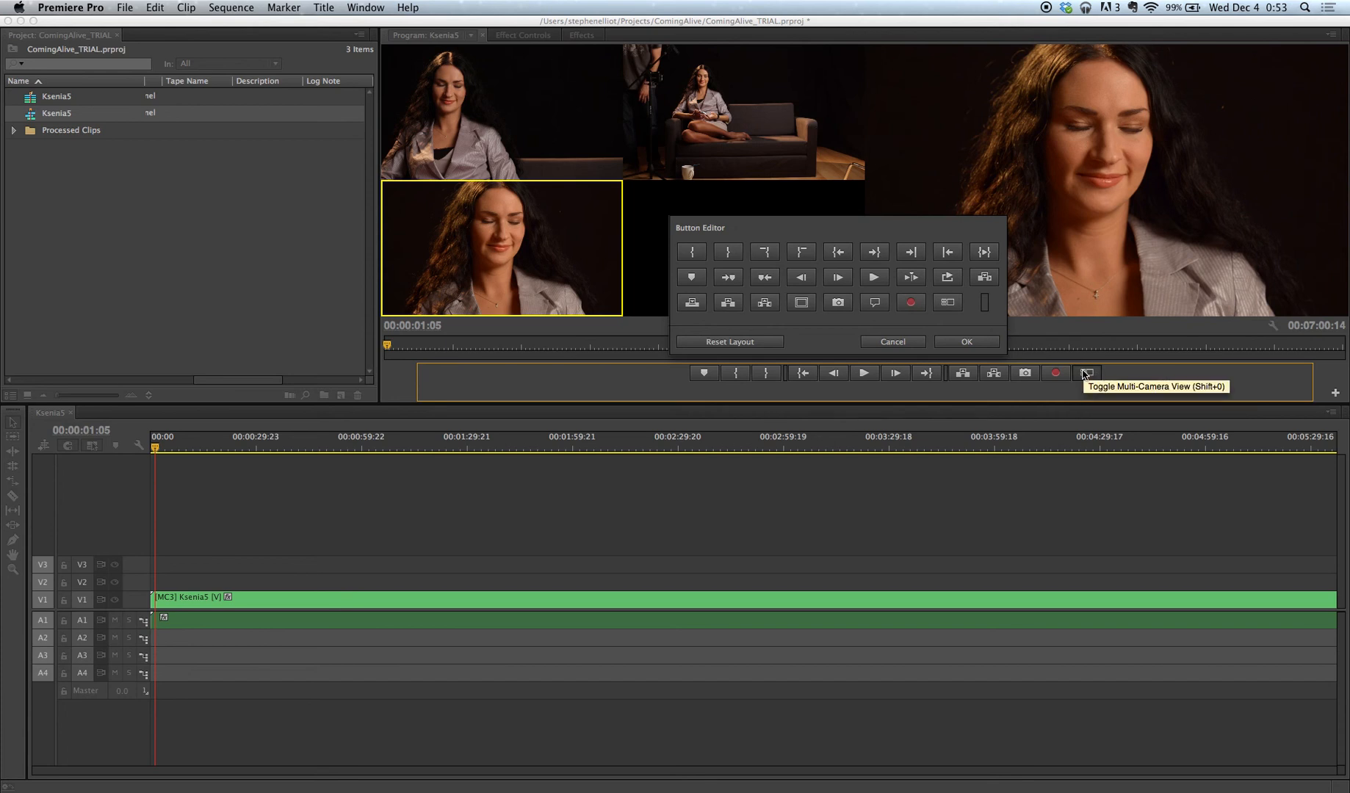
pyautogui.click(966, 342)
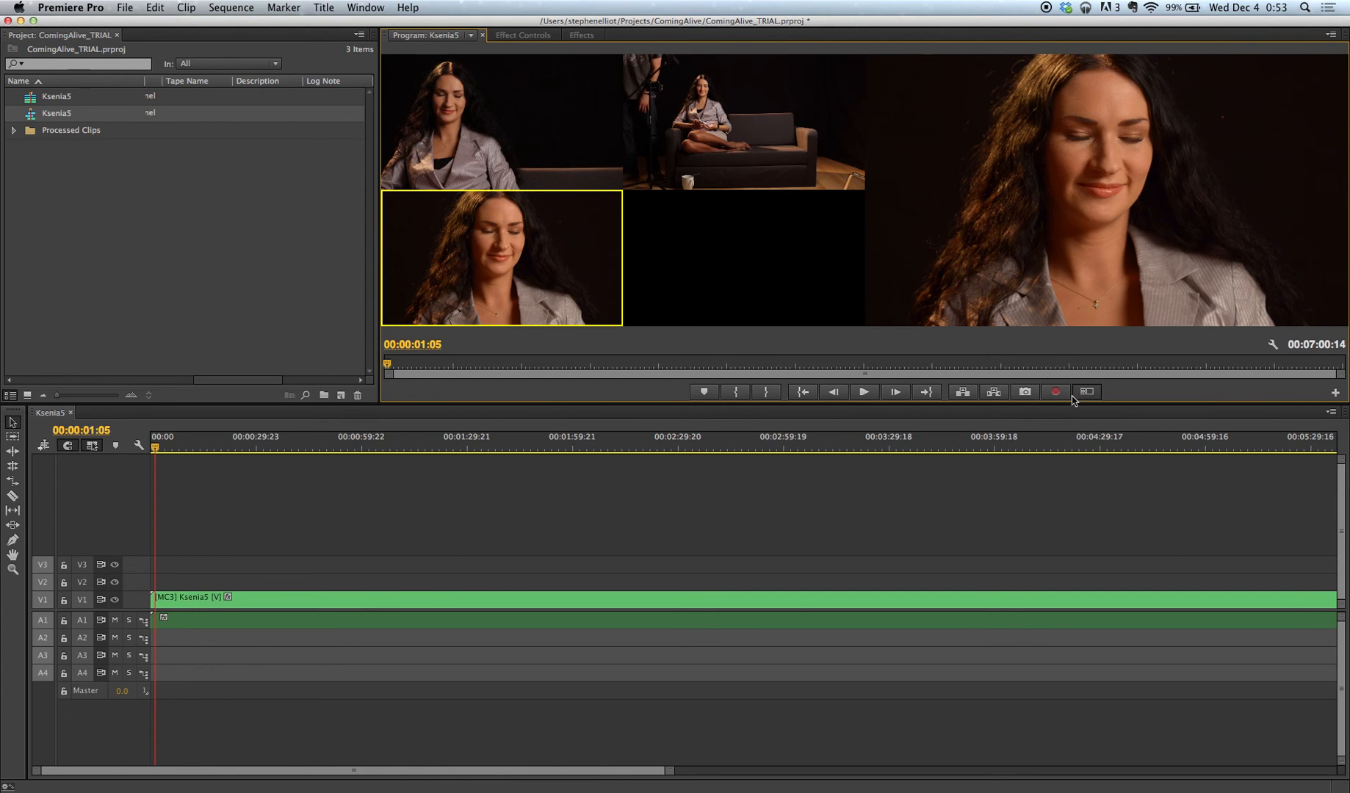
# Step: Record live camera switches between cameras 1, 2 and 3 while playing the sequence from 00:00:01:05 to 00:00:15:16
pyautogui.click(1055, 394)
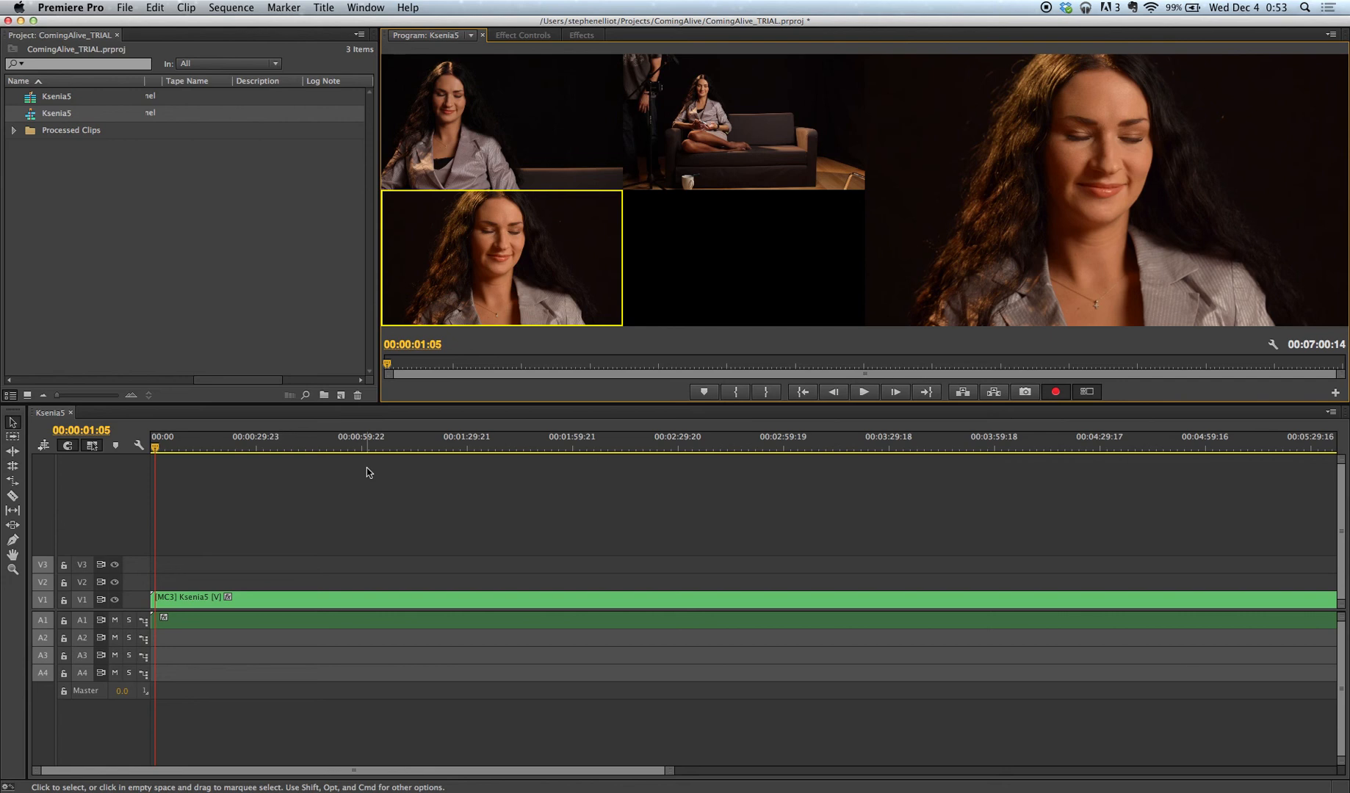
pyautogui.press('space')
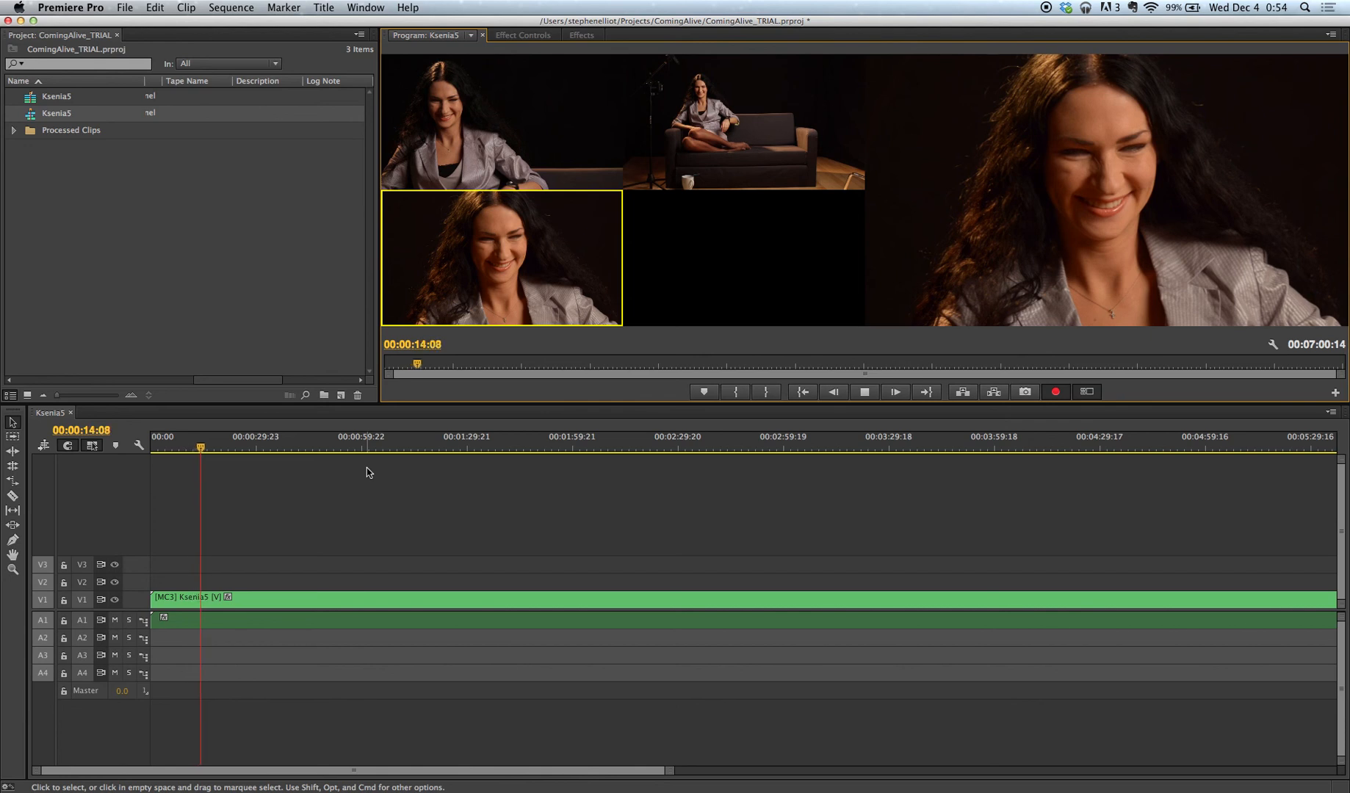
pyautogui.press('space')
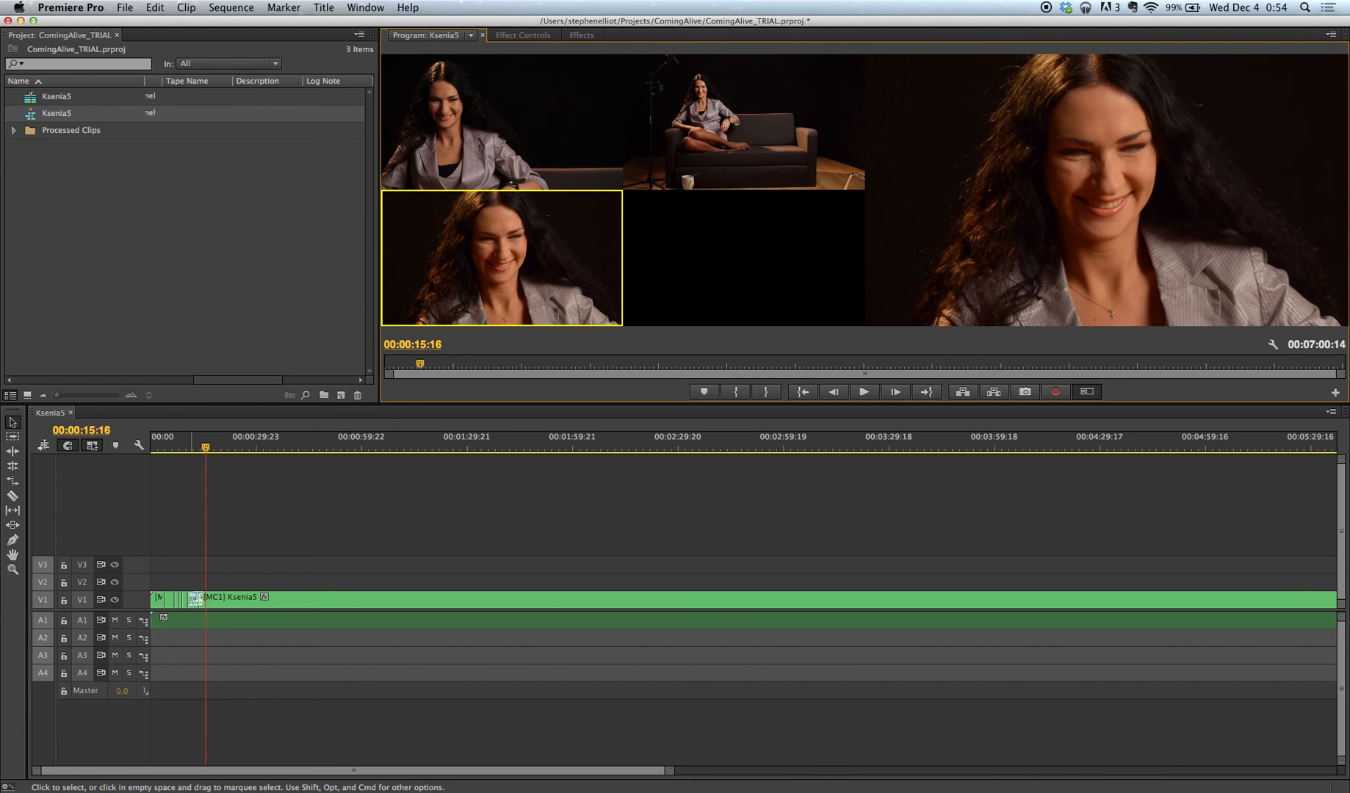
# Step: Examine the recorded camera cuts on V1 at the start of the sequence
pyautogui.press('=')
pyautogui.press('=')
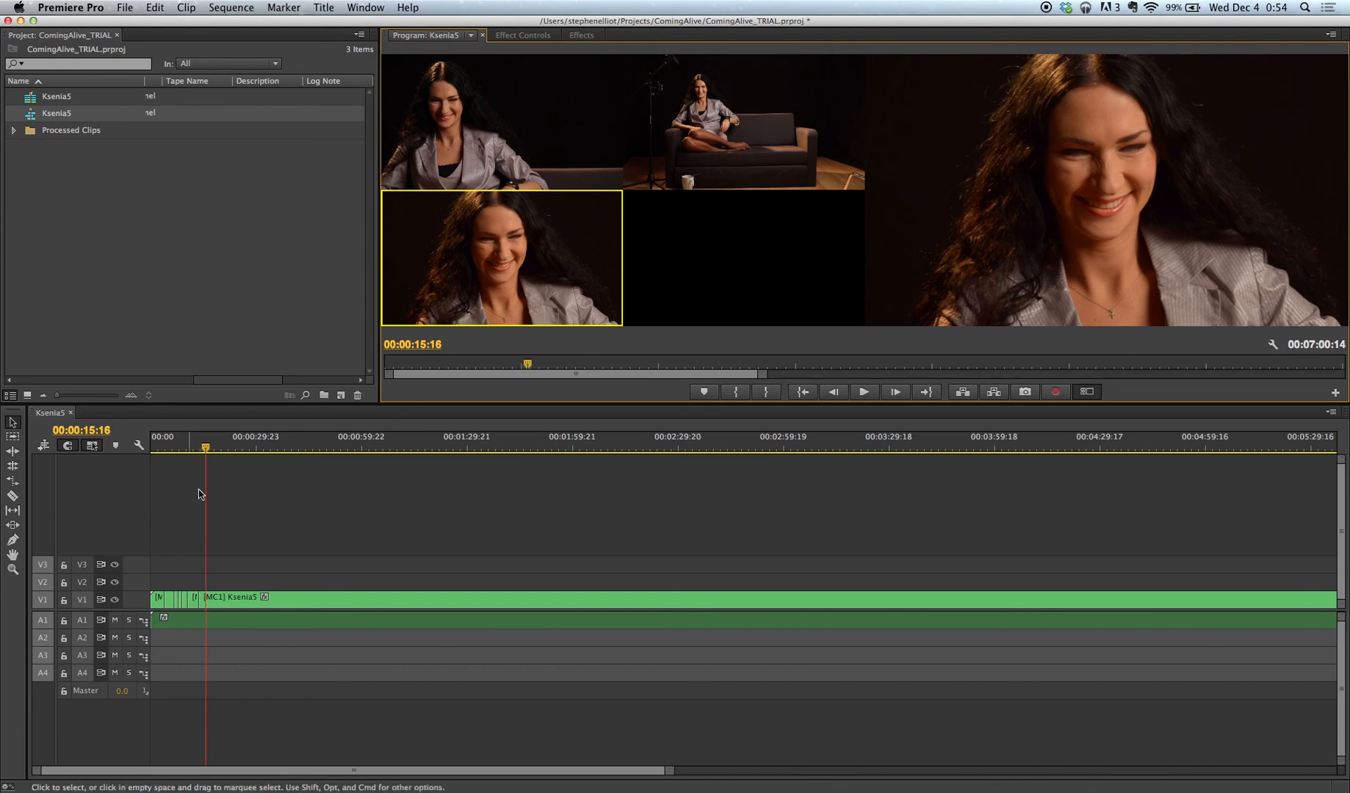
pyautogui.click(199, 447)
pyautogui.press('=')
pyautogui.press('=')
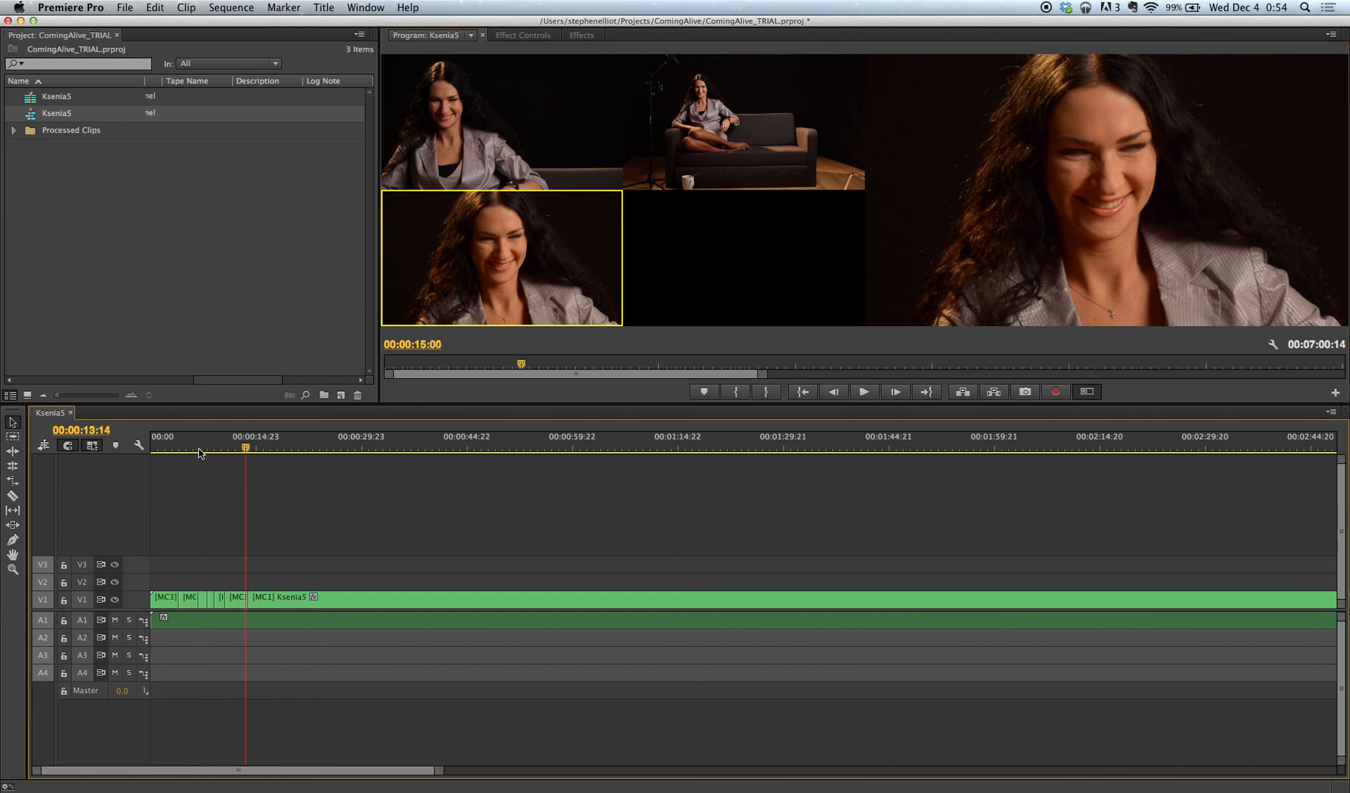
pyautogui.press('=')
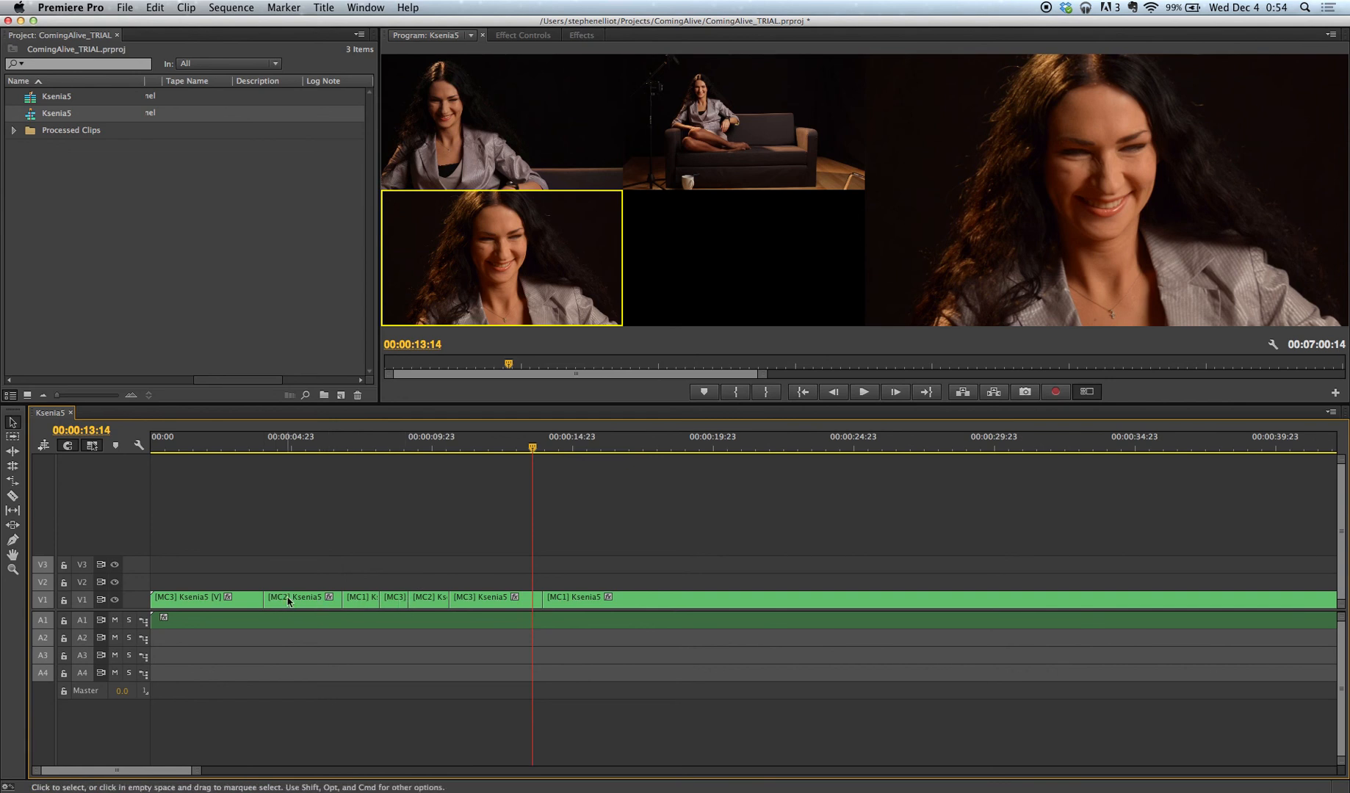
pyautogui.click(432, 444)
pyautogui.moveTo(432, 444); pyautogui.dragTo(360, 450)
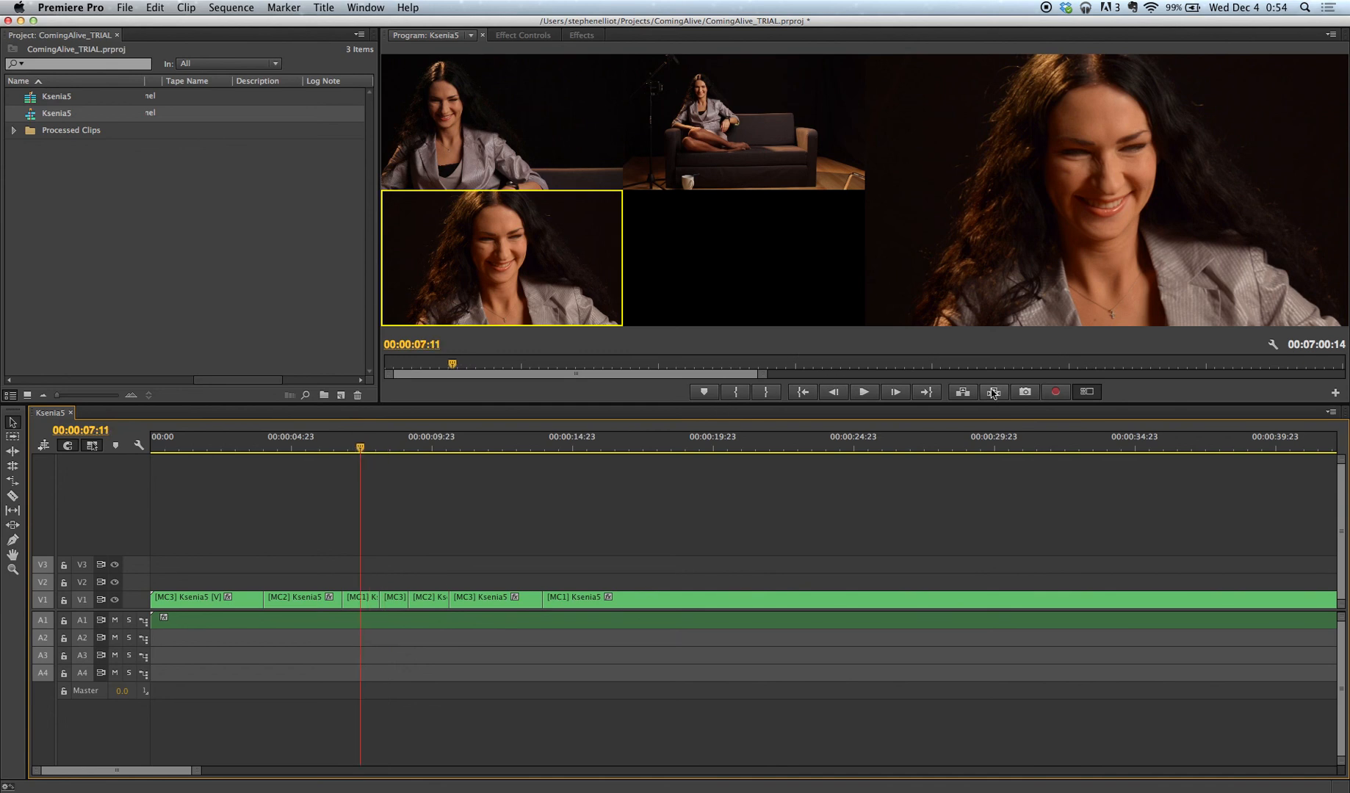
# Step: Set the program monitor to Composite Video and review the cuts at 00:00:05:15, 00:00:09:23 and 00:00:11:23
pyautogui.click(1334, 36)
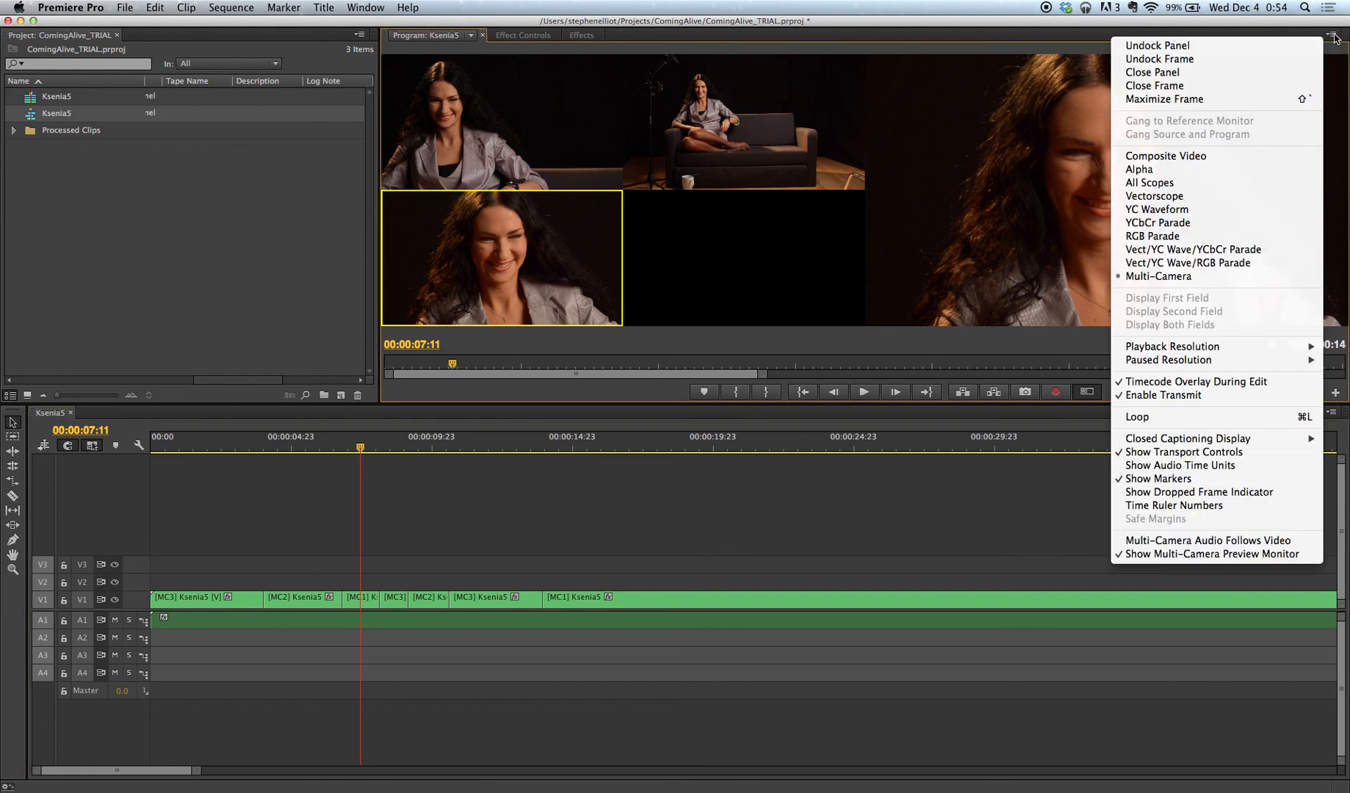
pyautogui.click(1190, 157)
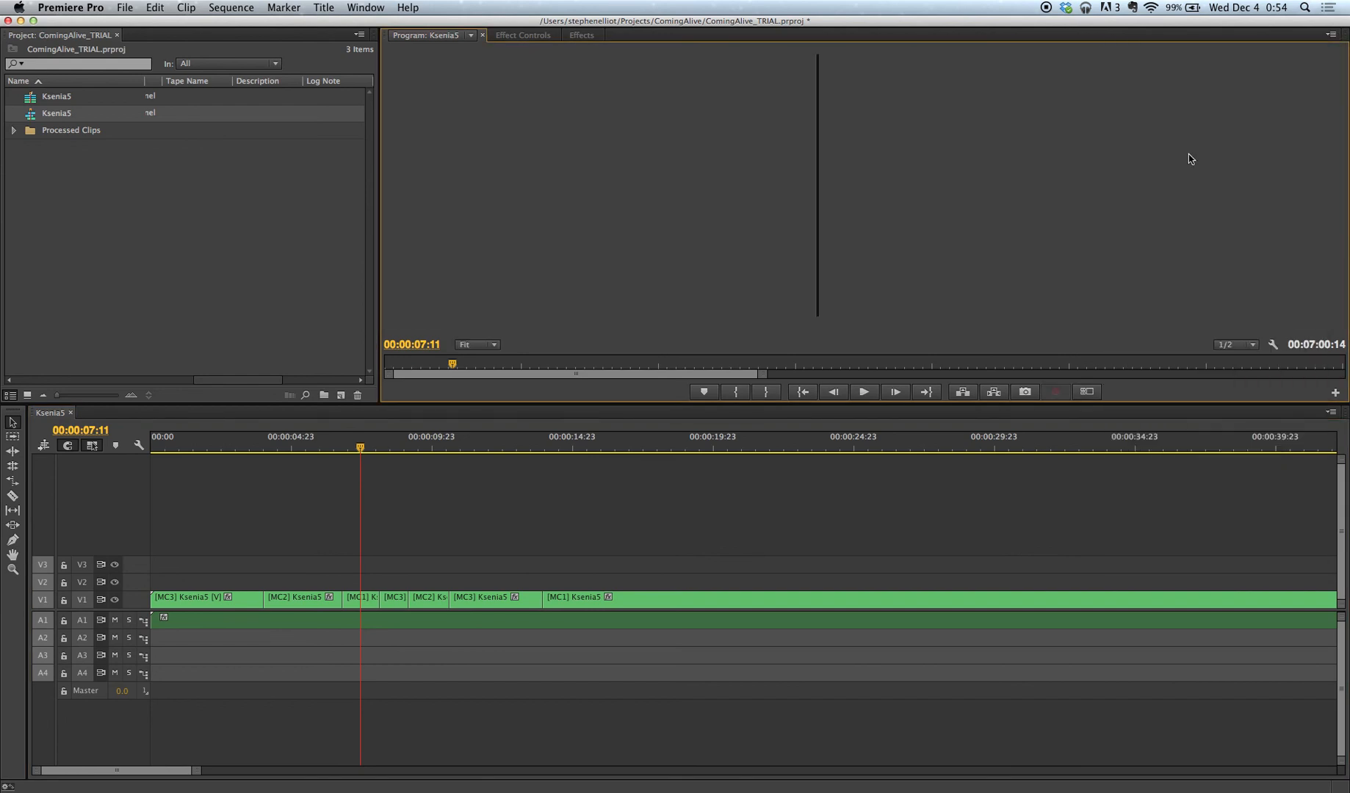
pyautogui.click(360, 449)
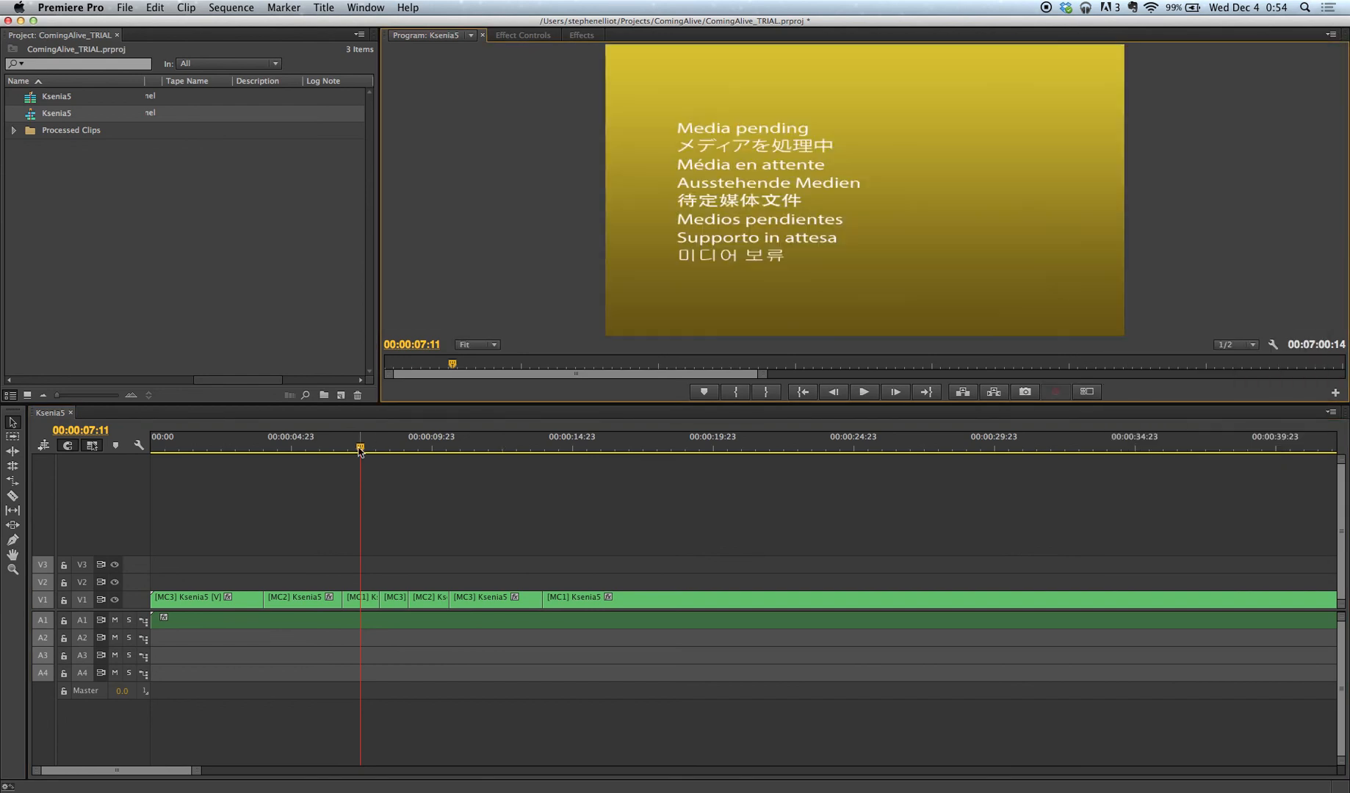
pyautogui.moveTo(360, 448); pyautogui.dragTo(310, 450)
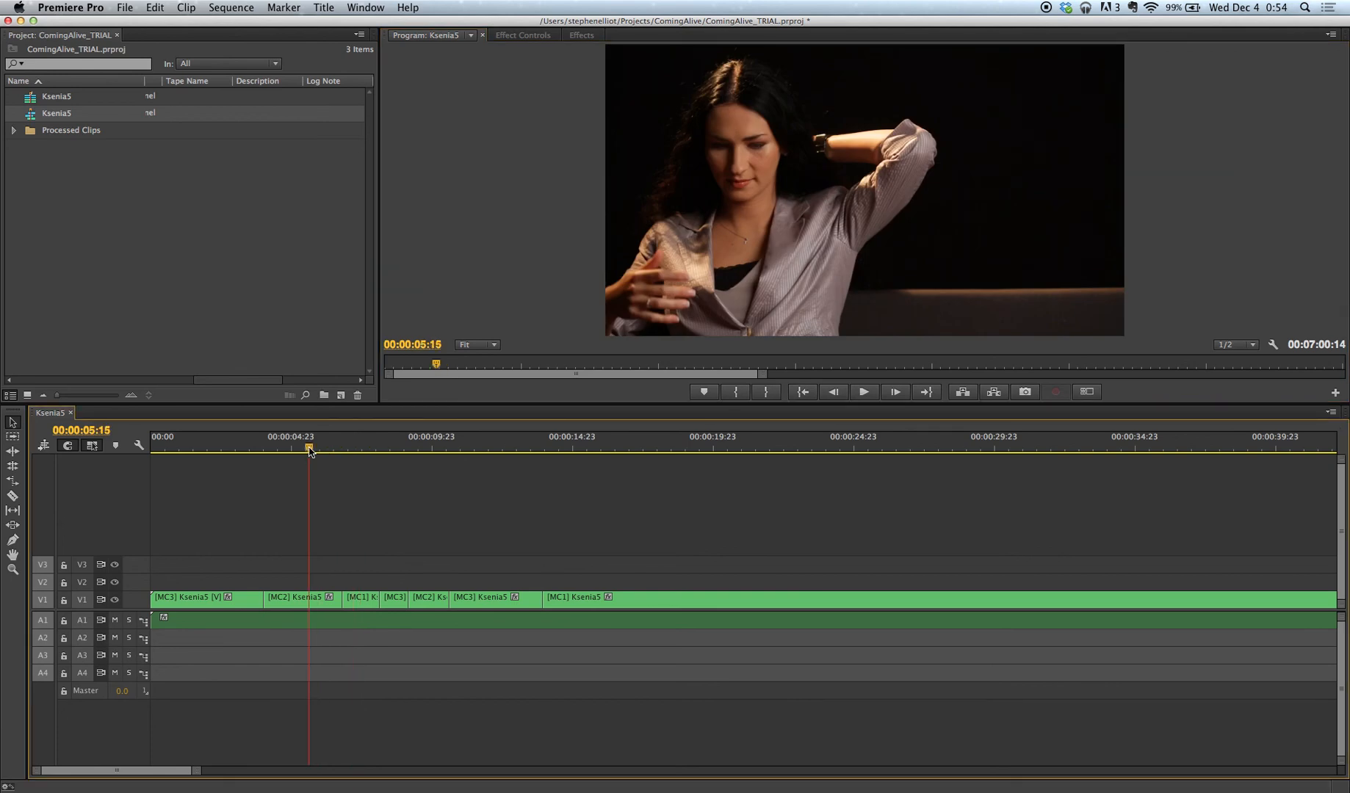
pyautogui.click(430, 444)
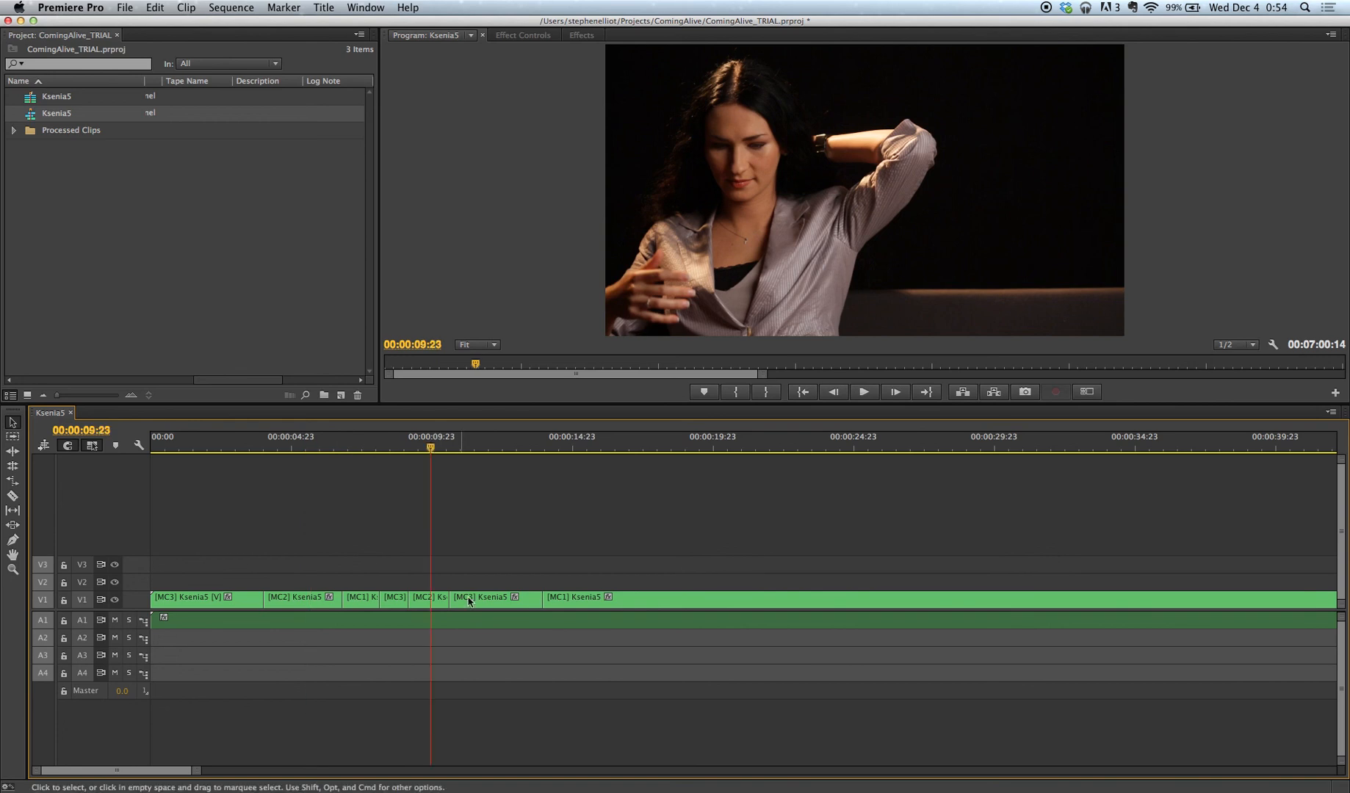
pyautogui.click(487, 446)
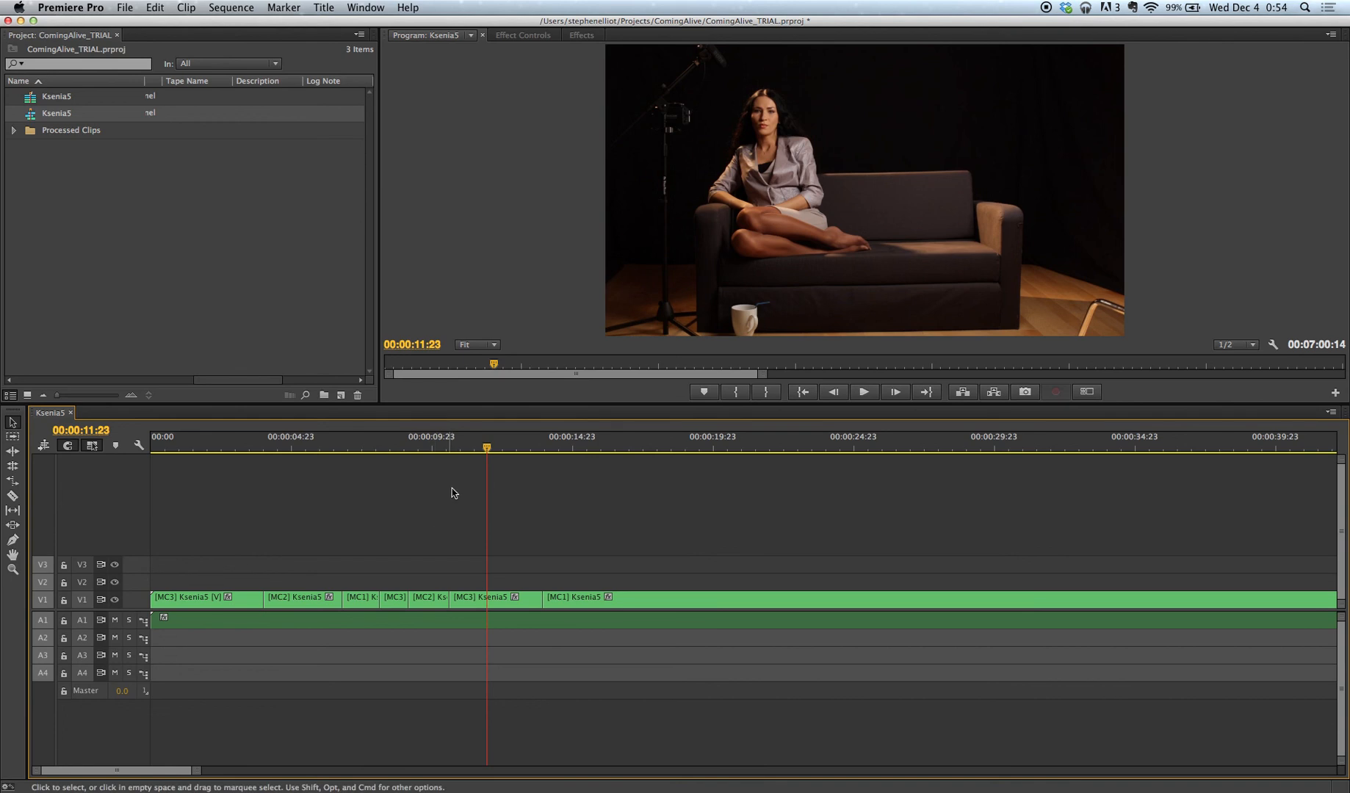
# Step: Change the short camera 2 segment at 00:00:09:09 on V1 to camera 3
pyautogui.click(423, 604)
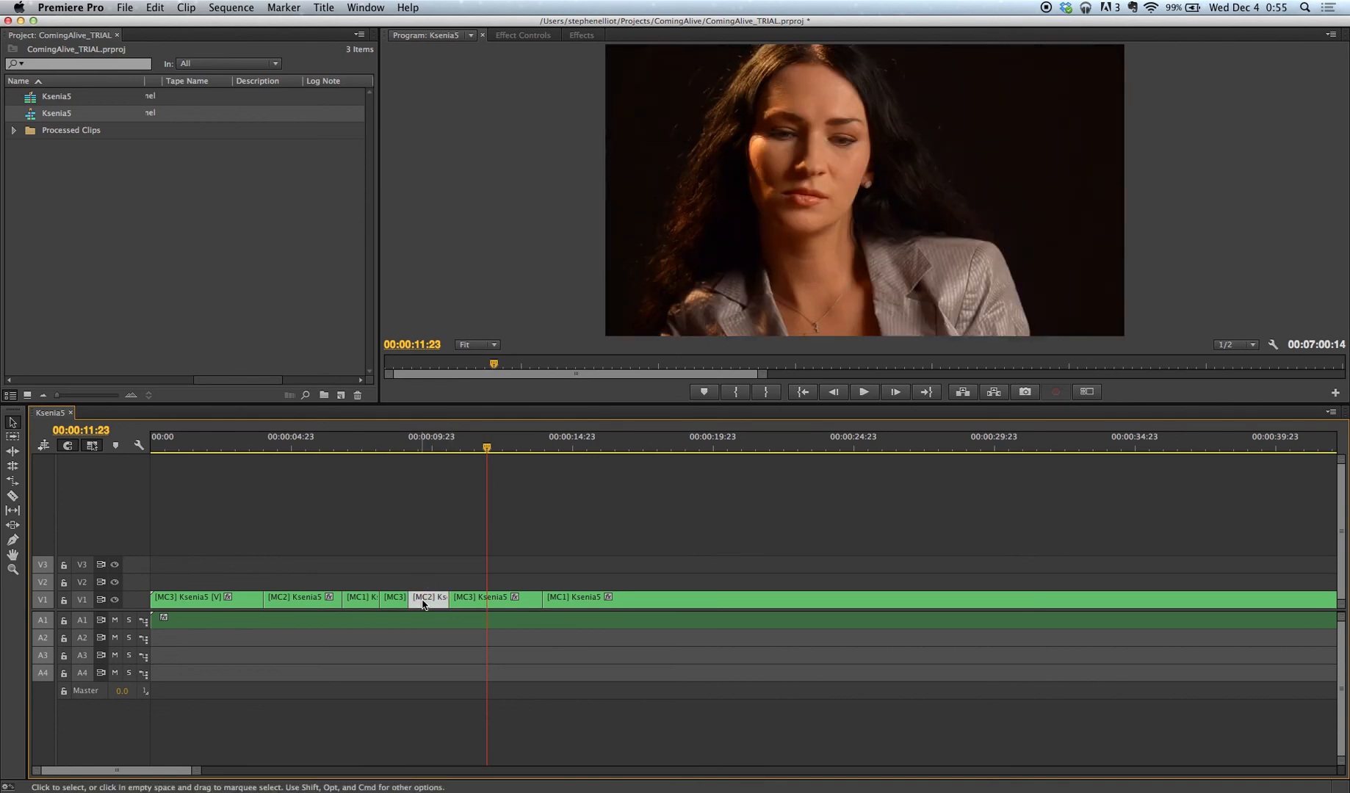
pyautogui.click(414, 444)
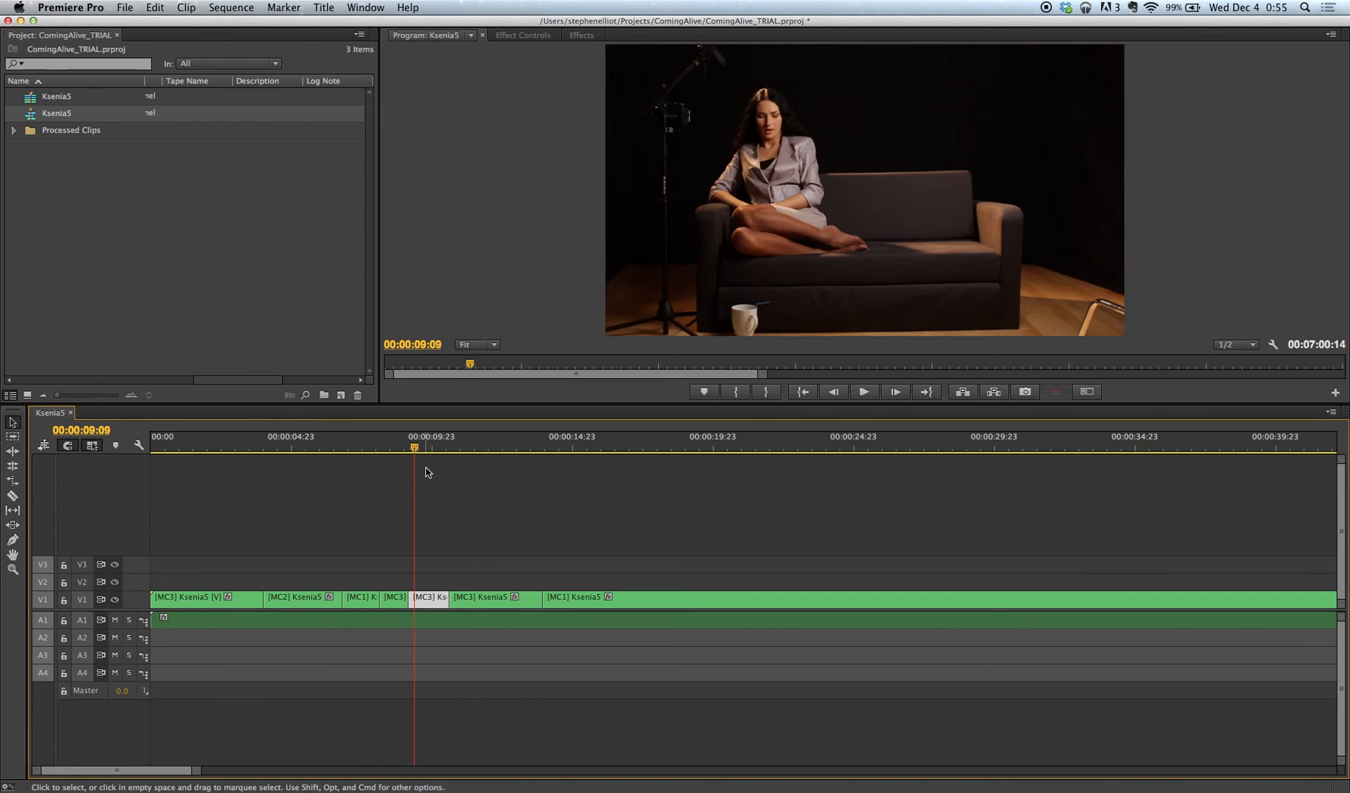
pyautogui.press('2')
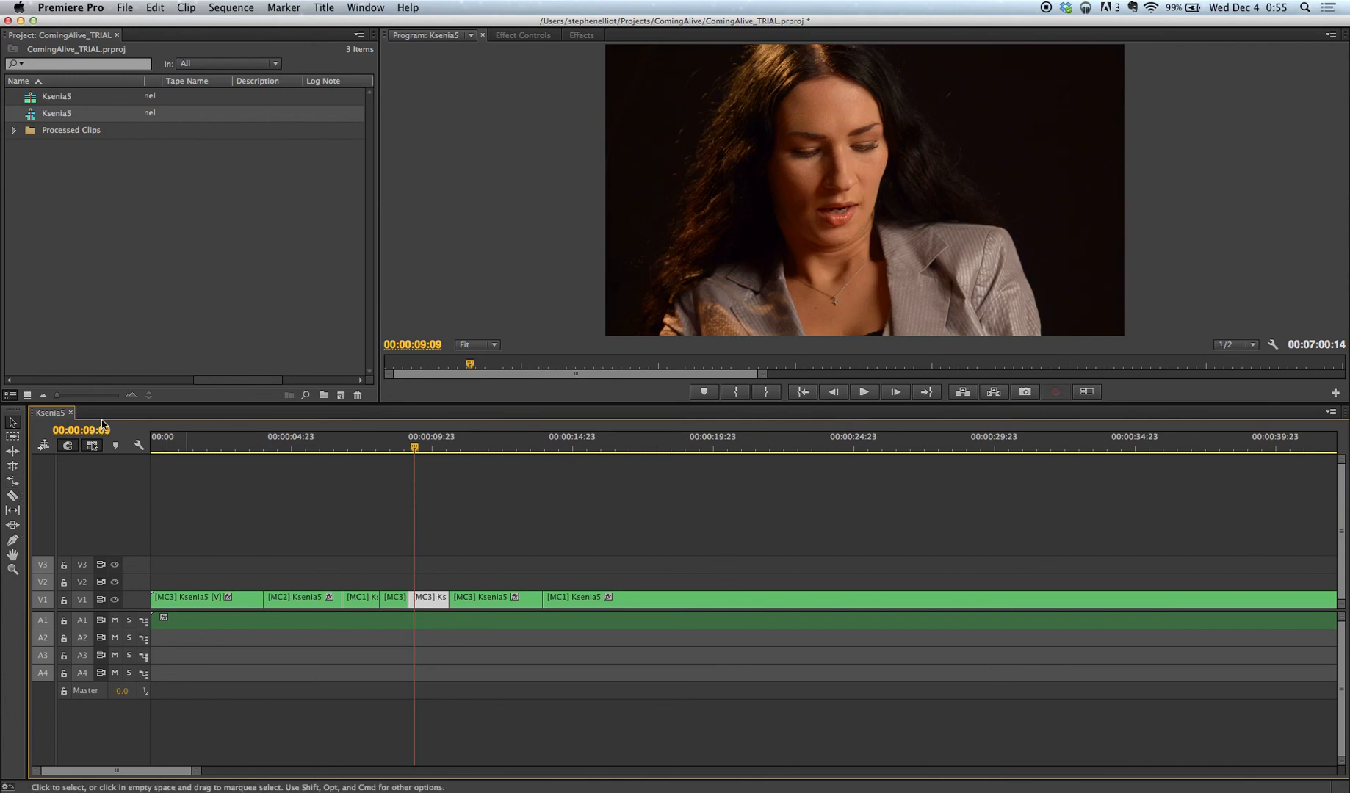
# Step: Roll the cut at the end of the selected short camera 3 segment earlier, to about 00:00:10, using the Rolling Edit tool
pyautogui.click(13, 423)
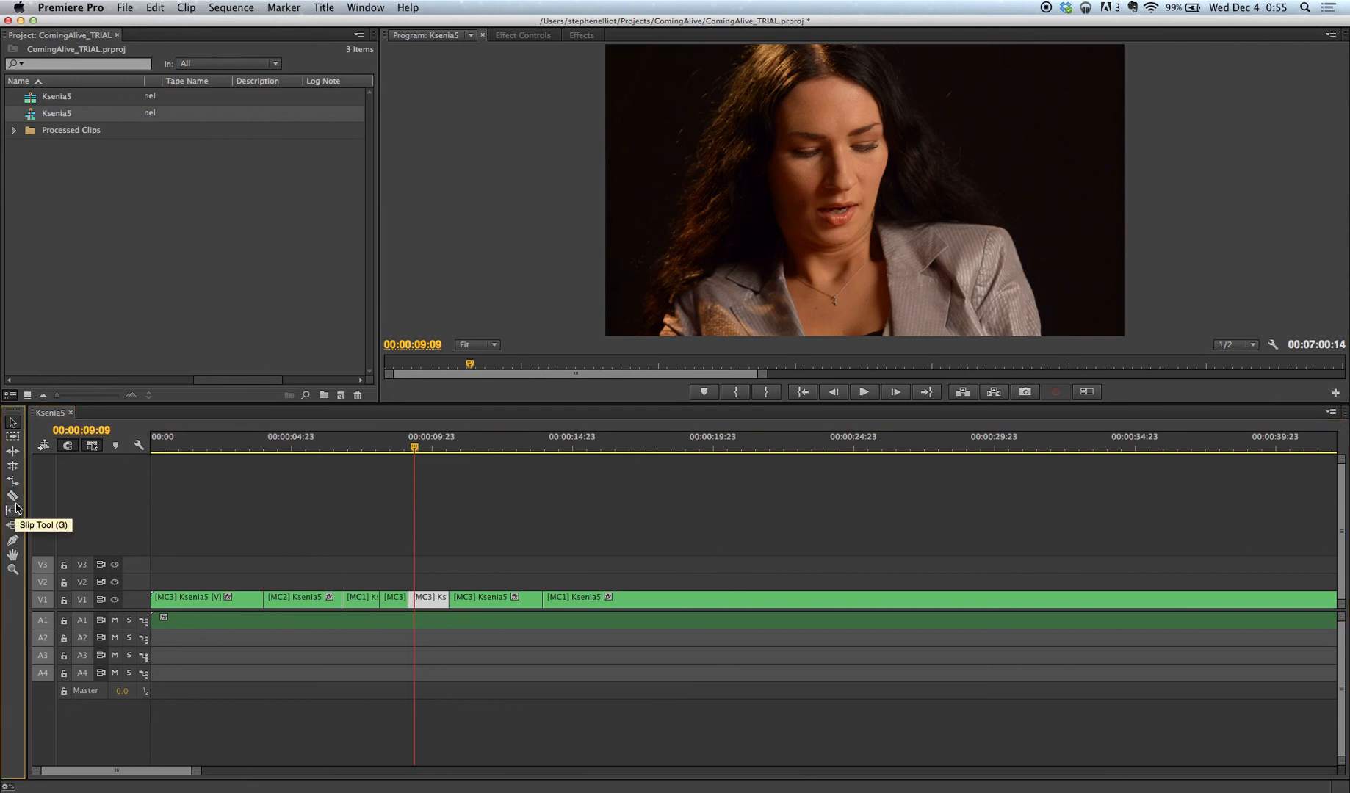
pyautogui.click(12, 466)
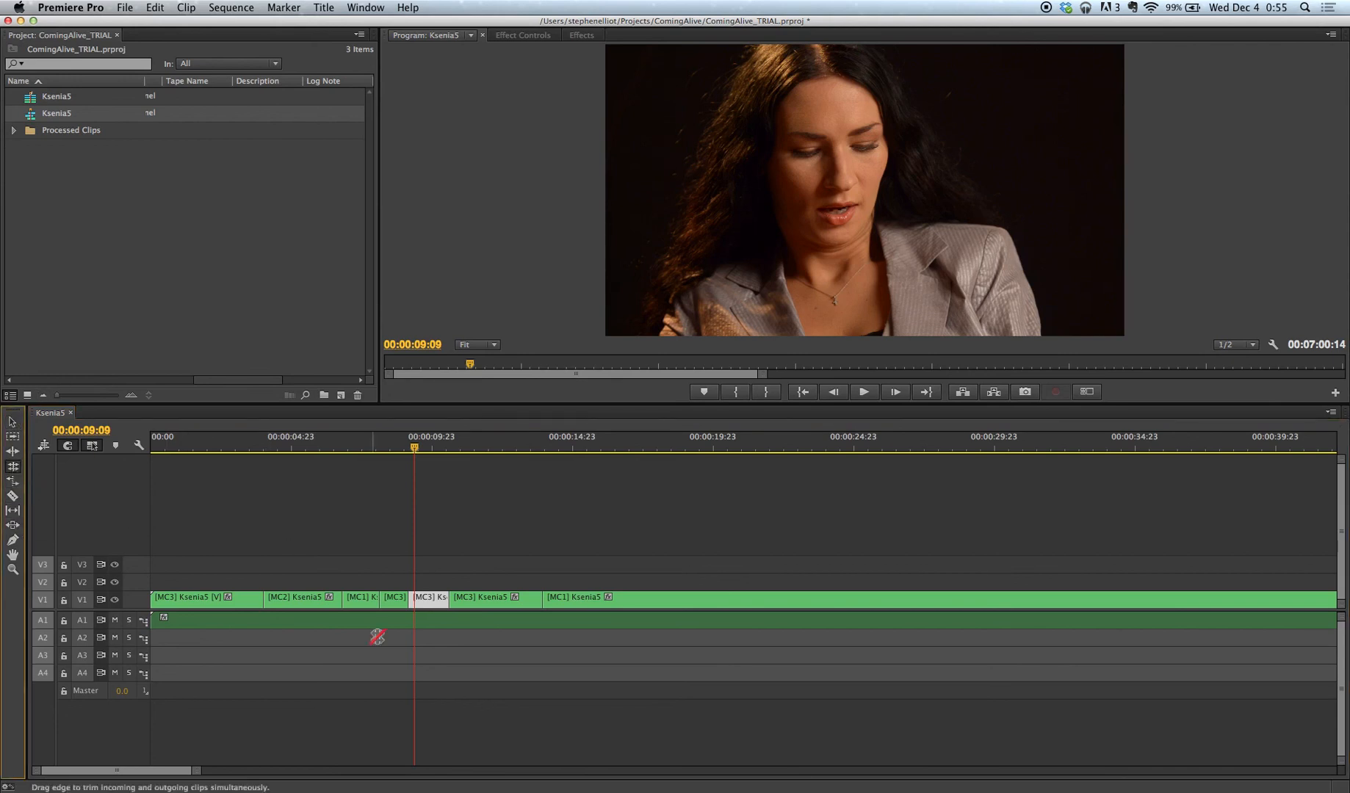
pyautogui.moveTo(443, 603); pyautogui.dragTo(435, 600)
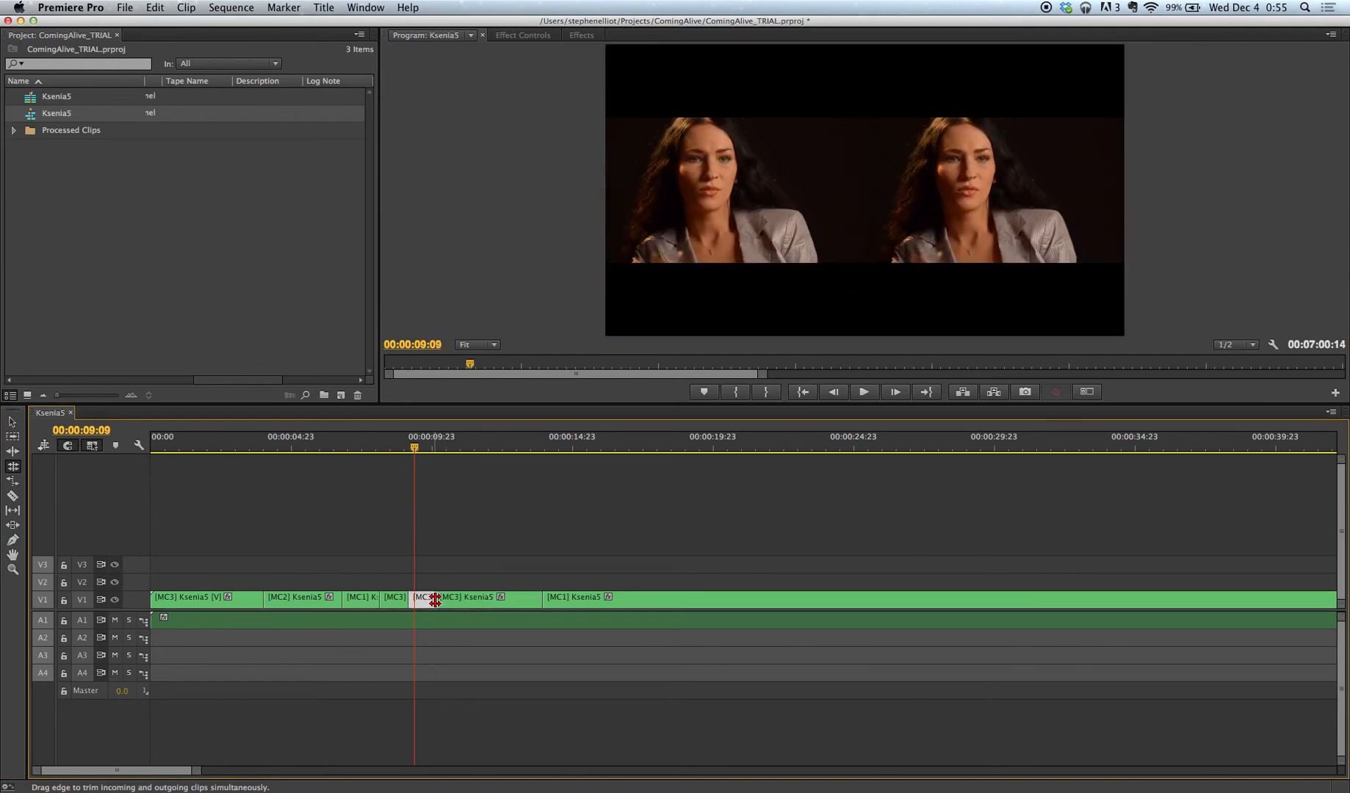